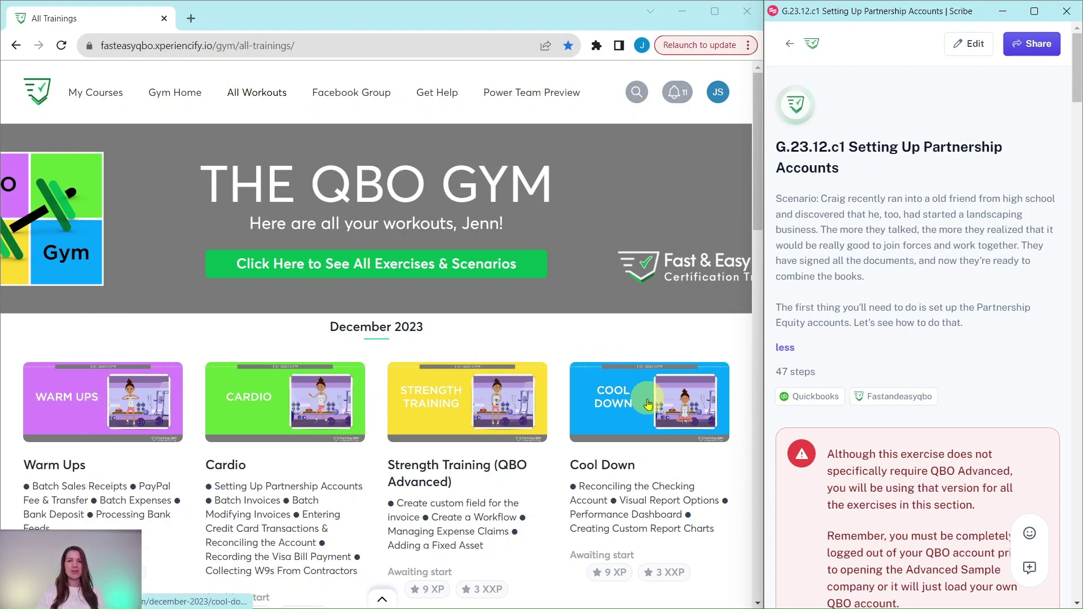
# Open the December 2023 Cardio workout and scroll through the quiz to the Hands On Practice exercises
pyautogui.click(275, 410)
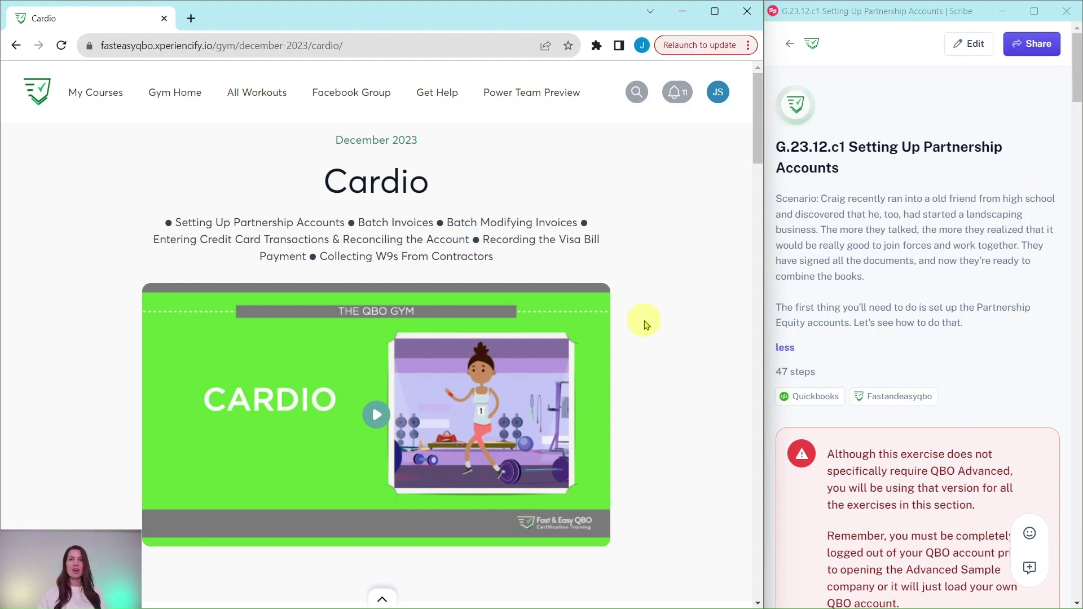
pyautogui.scroll(-10, 646, 325)
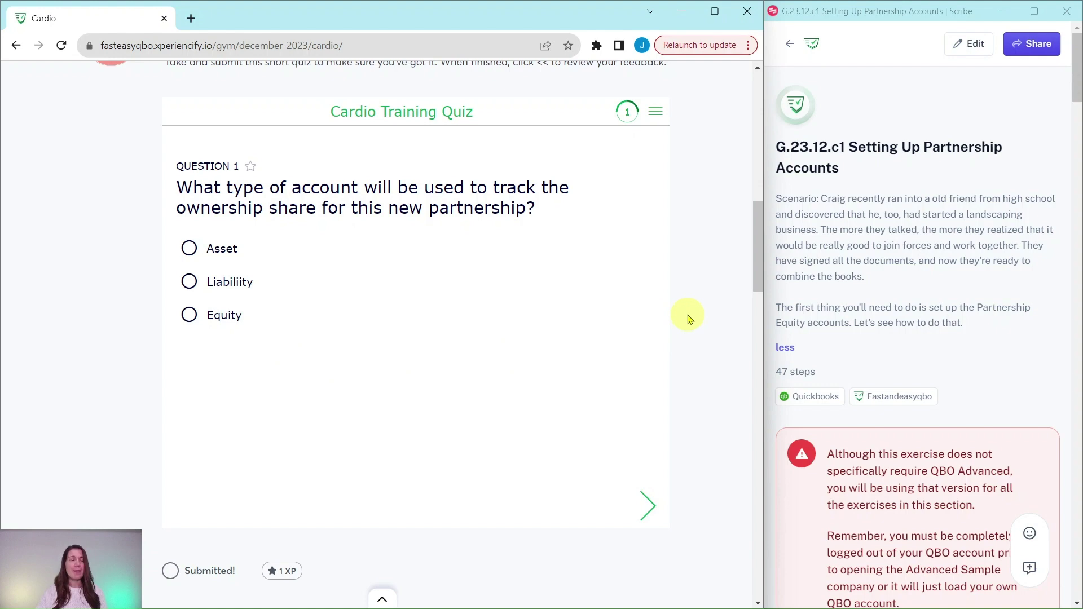
pyautogui.scroll(-10, 689, 318)
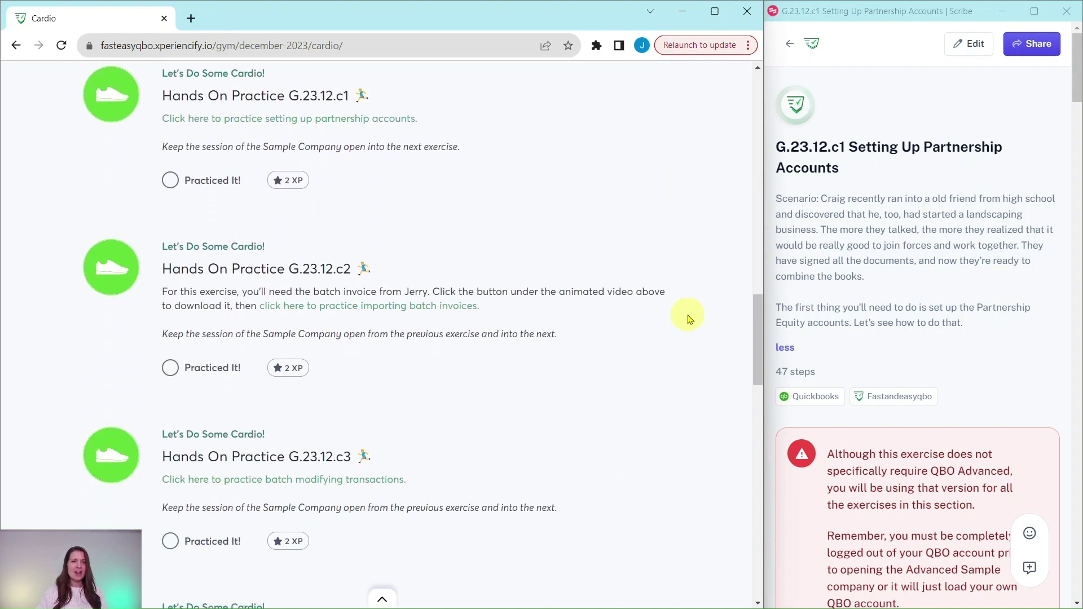
pyautogui.scroll(-10, 689, 319)
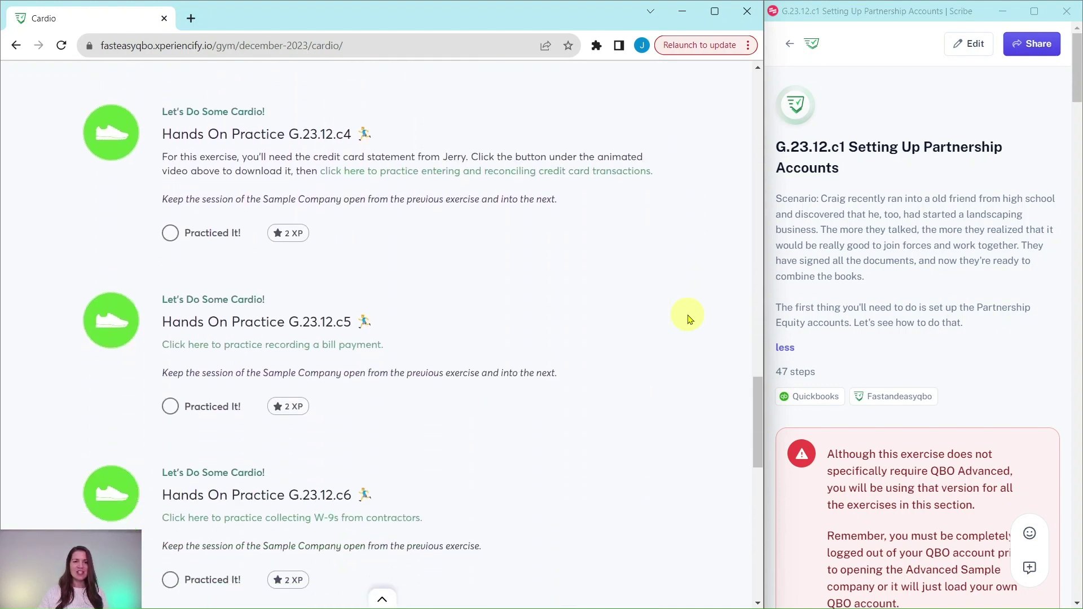
pyautogui.scroll(-4, 688, 319)
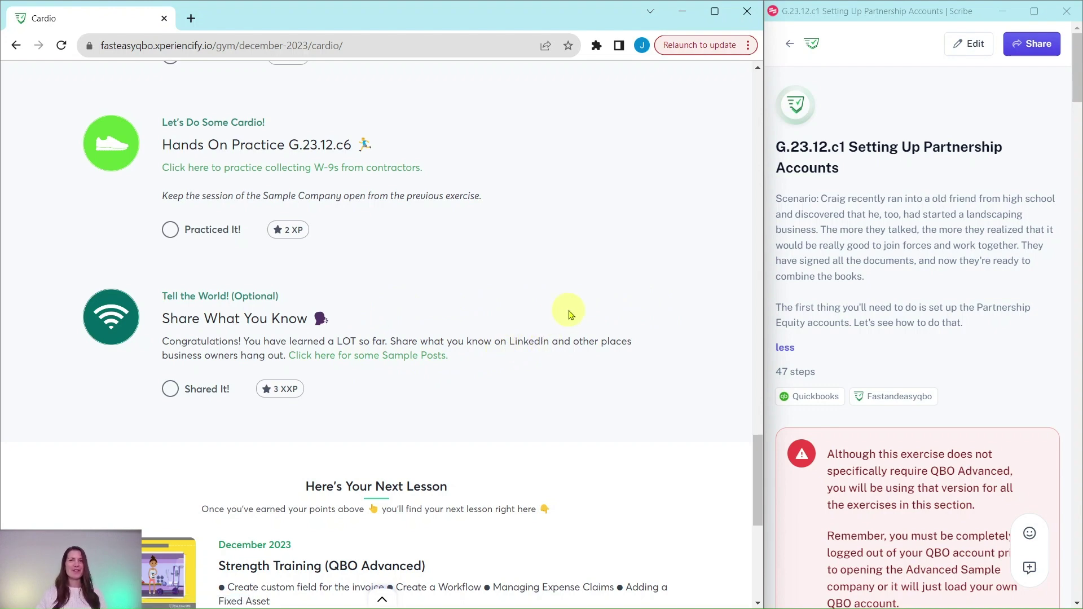
pyautogui.scroll(15, 569, 314)
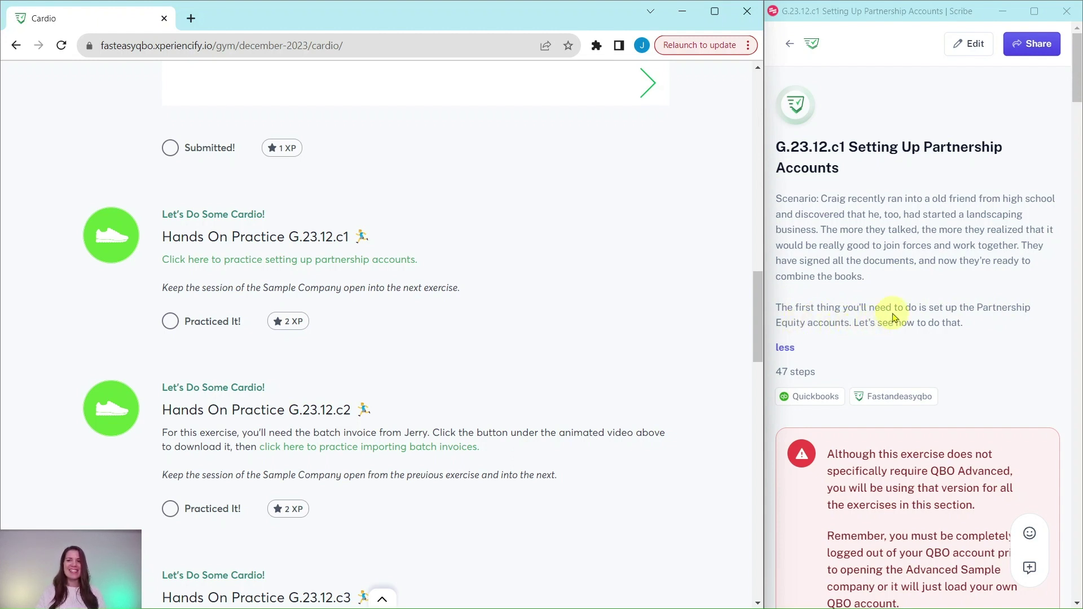
# Scroll the Scribe guide past the logout warning to step 1's Advanced Sample Company link
pyautogui.scroll(-5, 965, 279)
pyautogui.scroll(-1, 965, 280)
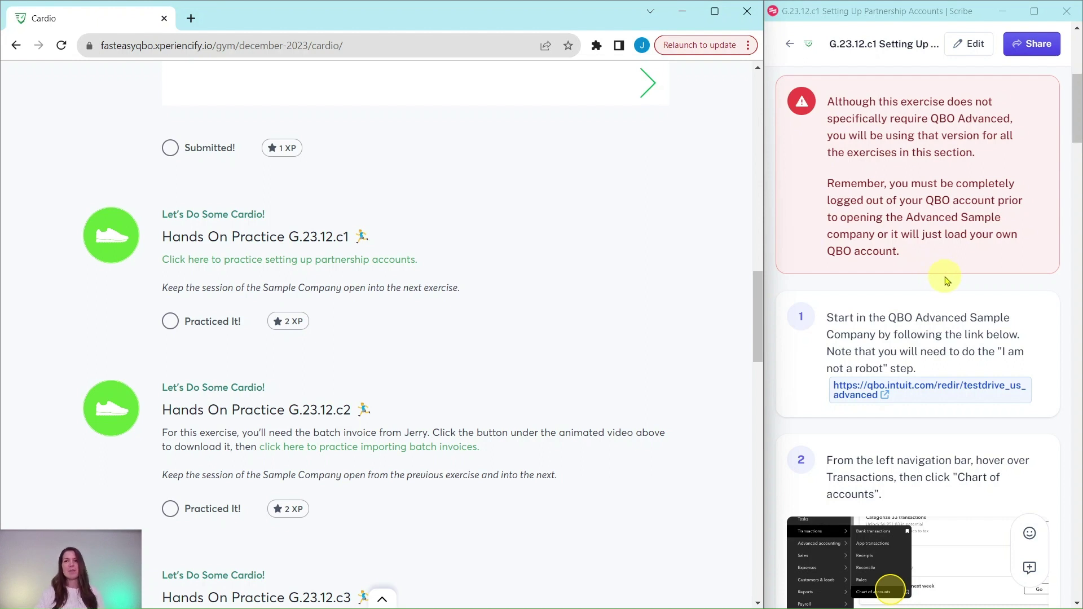
# Launch the QBO Advanced sample company test drive and pass the 'I'm not a robot' check
pyautogui.click(926, 391)
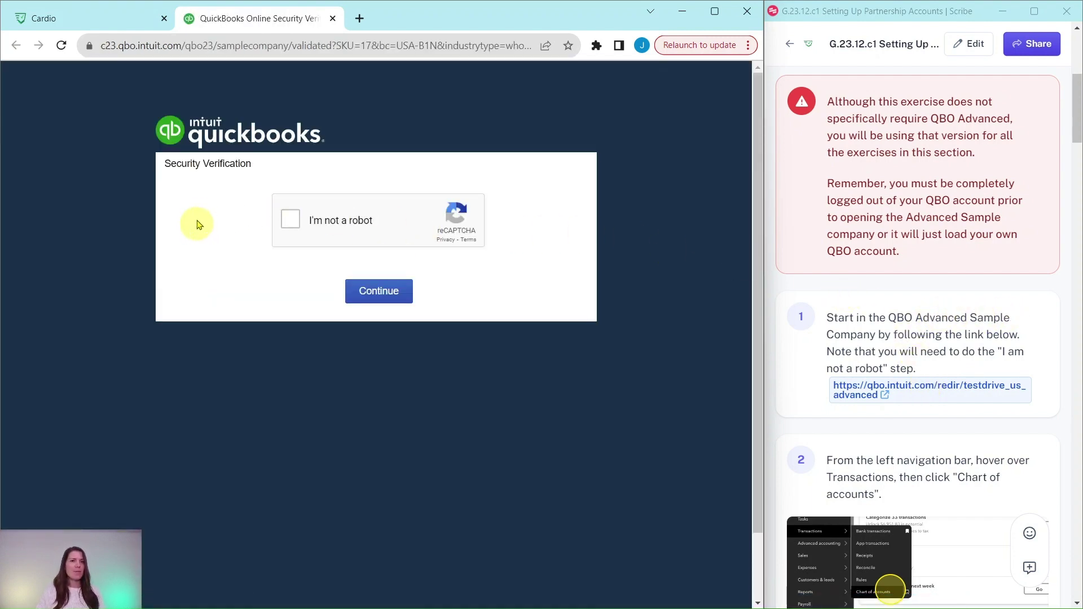
pyautogui.click(290, 221)
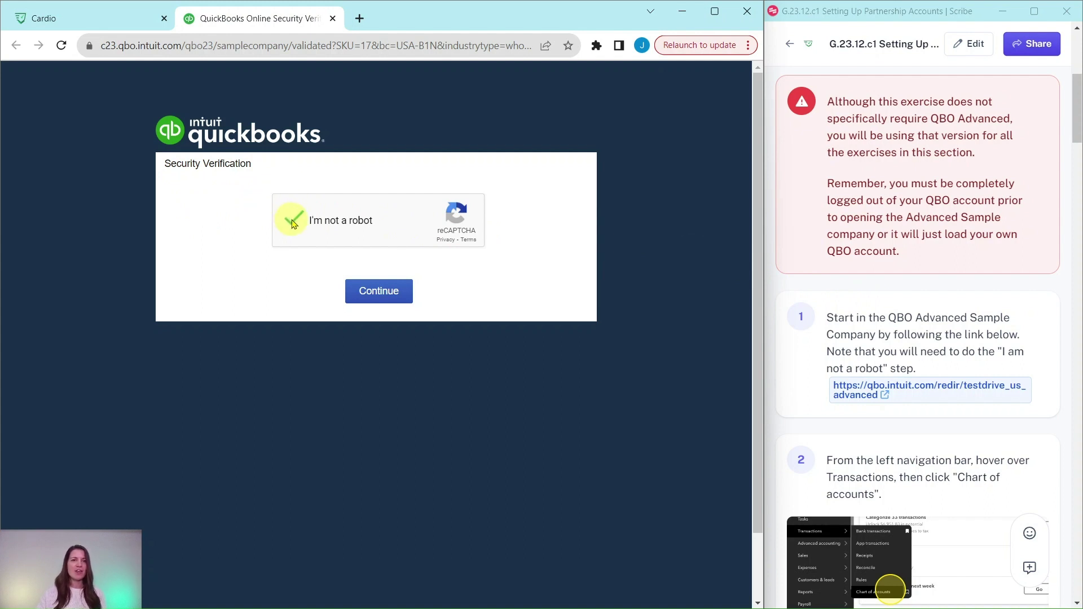
pyautogui.click(383, 296)
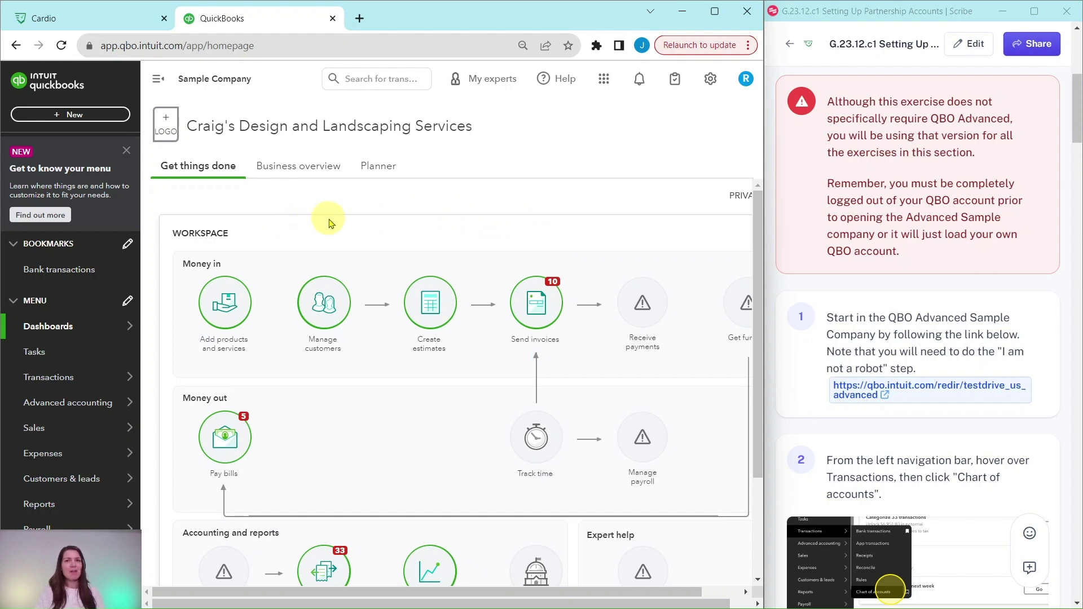
# Close the 'Get to know your menu' tip and reveal the Transactions menu options
pyautogui.click(126, 150)
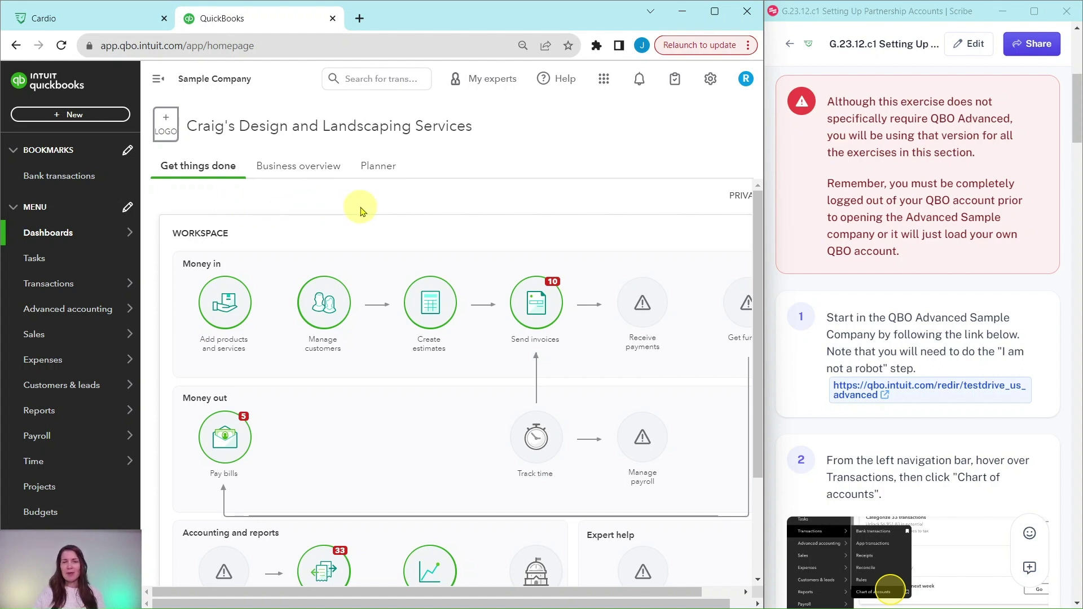
pyautogui.scroll(-4, 822, 234)
pyautogui.scroll(-2, 822, 237)
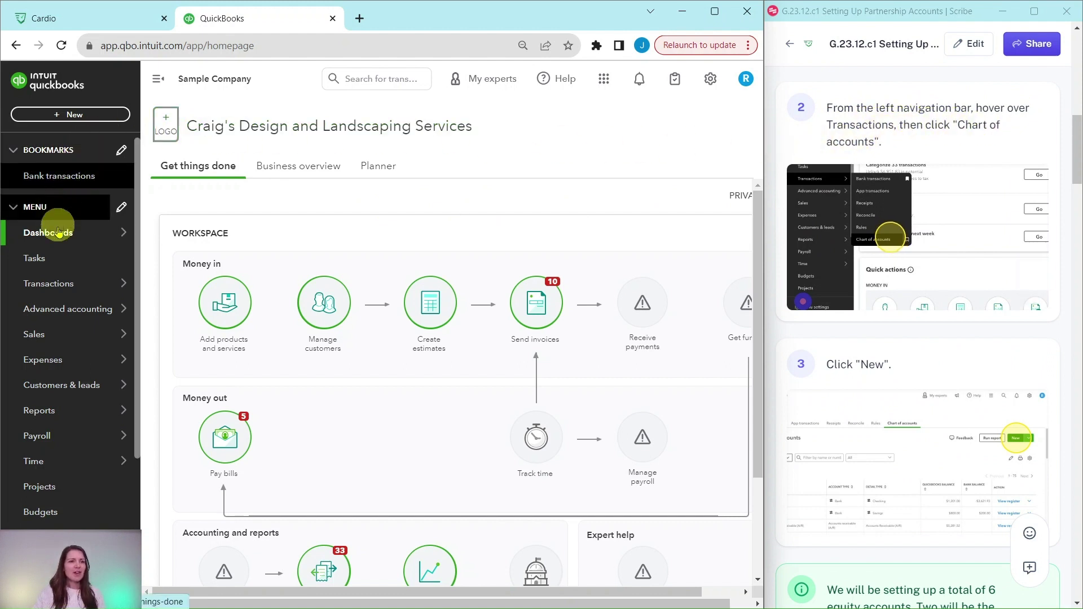
pyautogui.moveTo(49, 280)
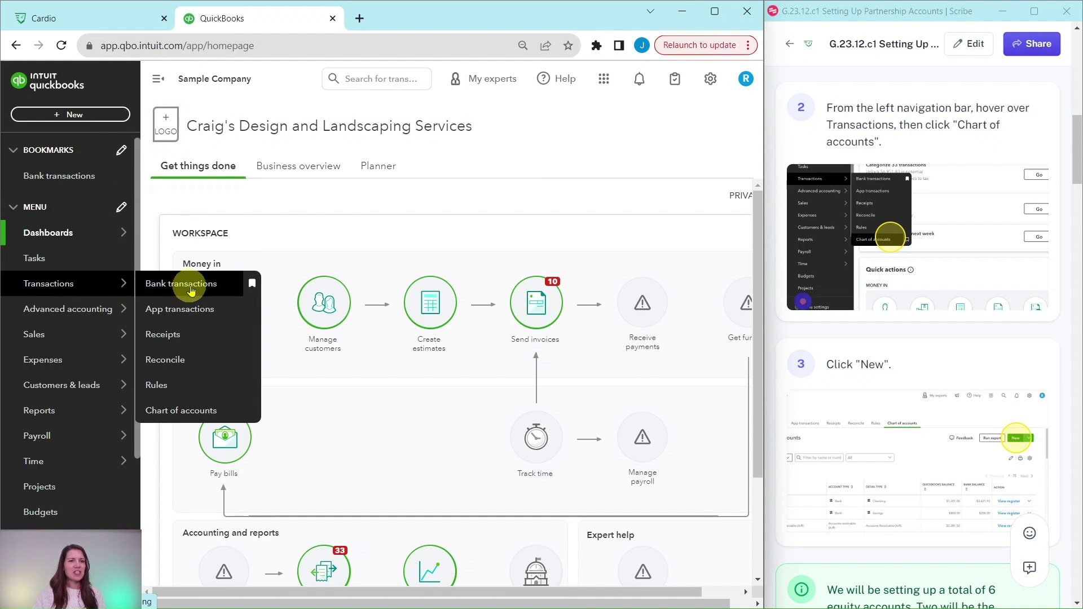
# Go to Transactions > Chart of accounts and start a New account form
pyautogui.click(181, 410)
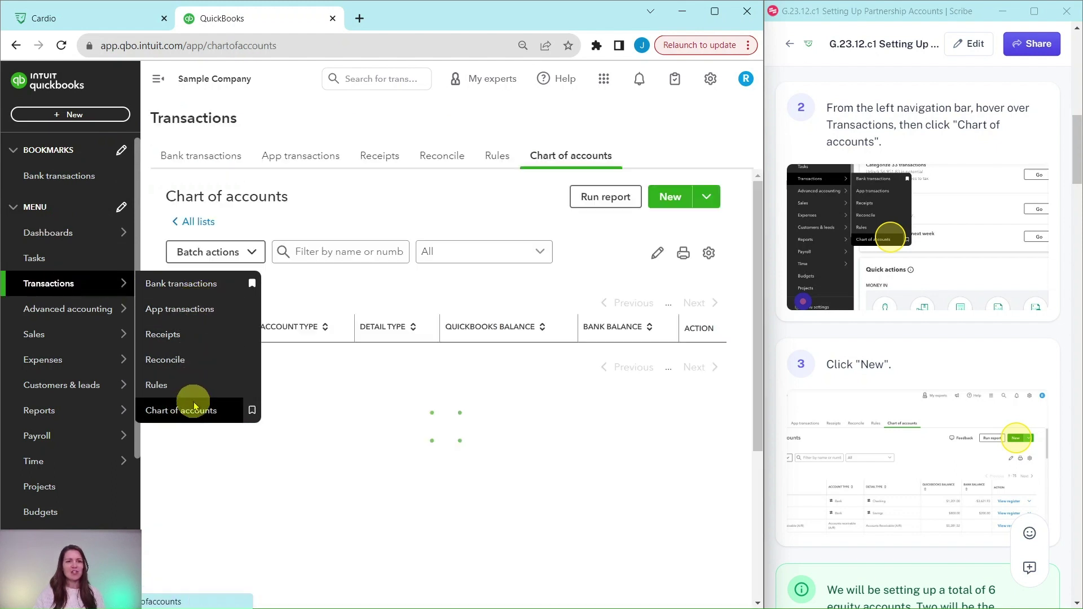
pyautogui.scroll(-4, 930, 291)
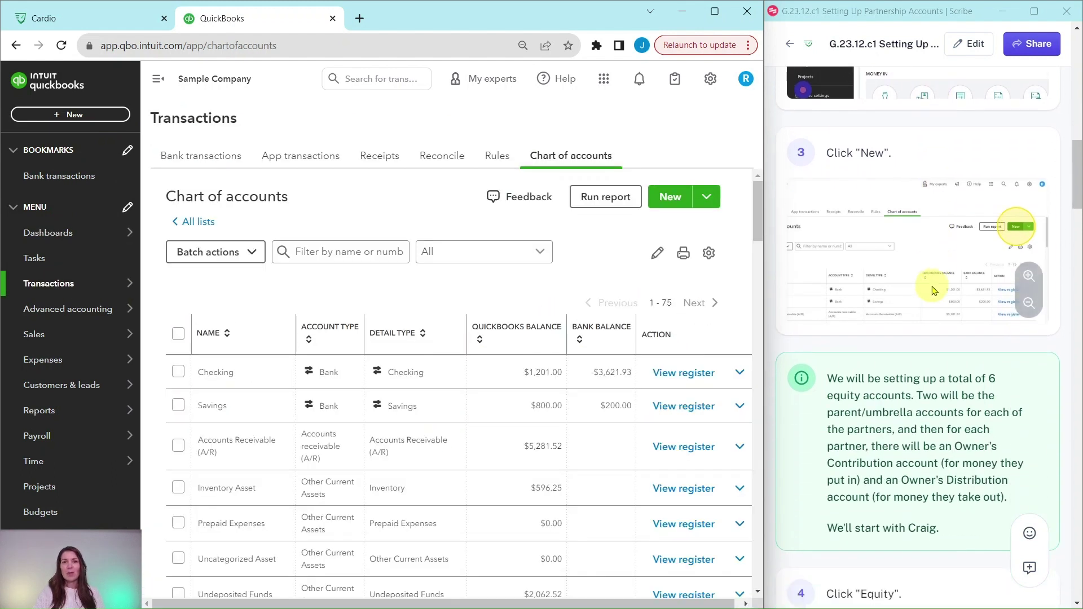
pyautogui.scroll(-1, 931, 291)
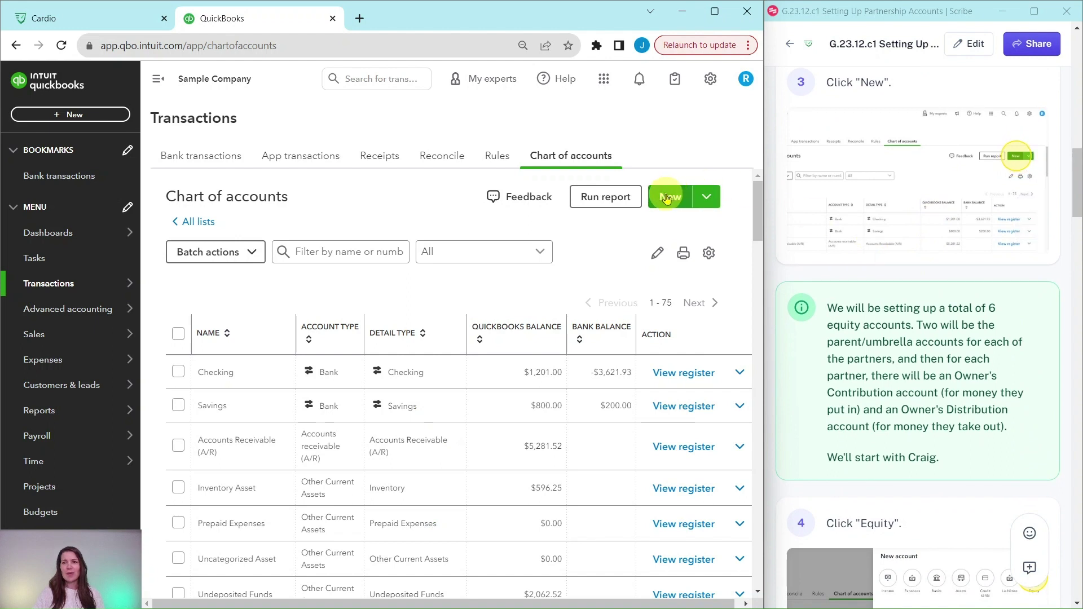
pyautogui.click(666, 197)
pyautogui.scroll(-3, 848, 205)
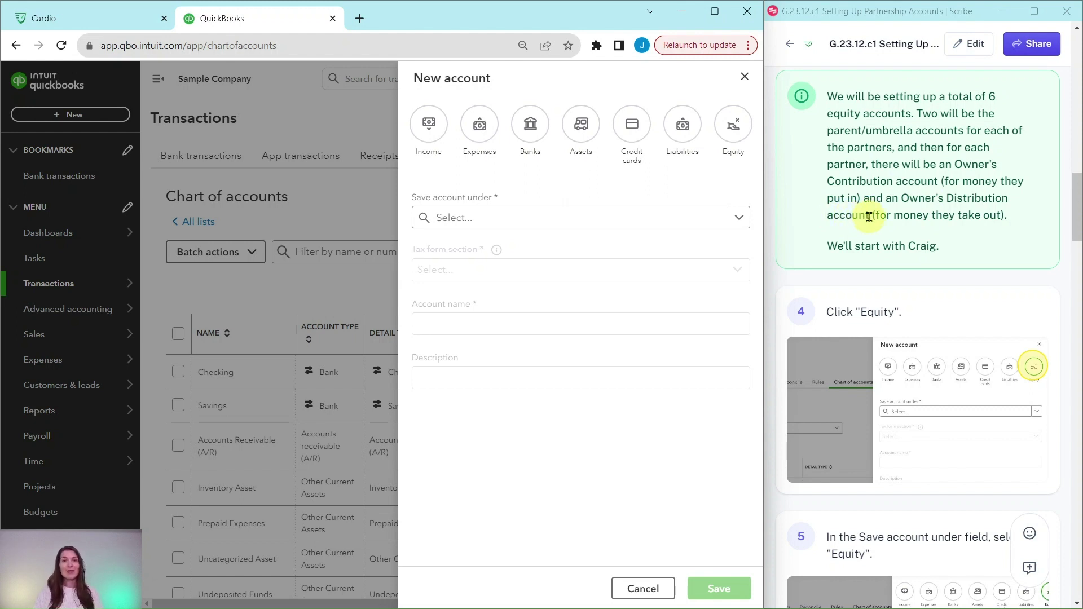
pyautogui.scroll(-4, 897, 218)
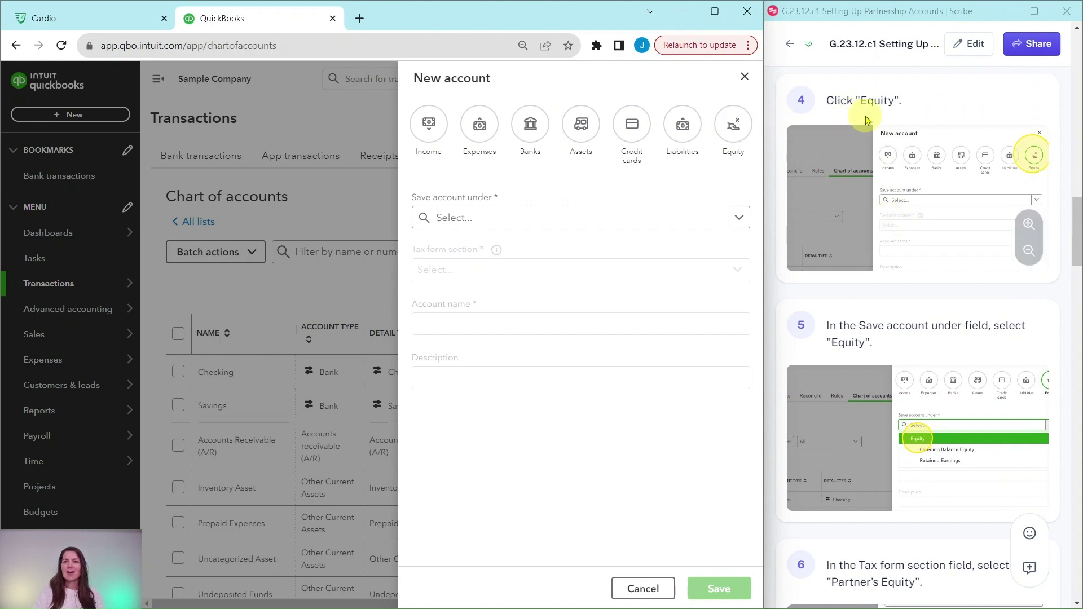
# Make the new account Equity, saved under Equity, with tax form section Partner's Equity
pyautogui.click(733, 128)
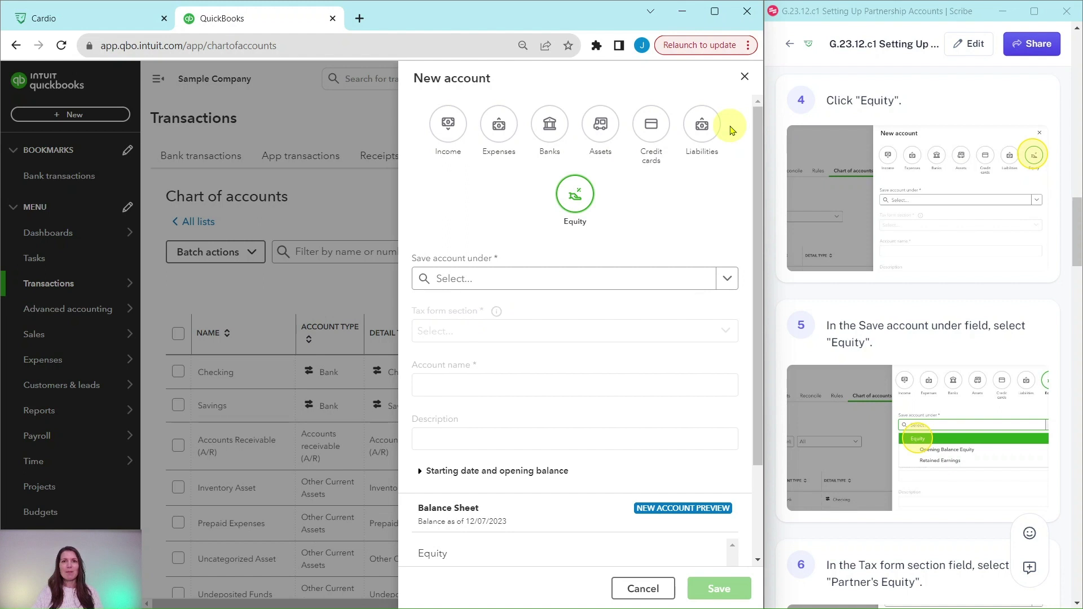
pyautogui.scroll(-2, 927, 189)
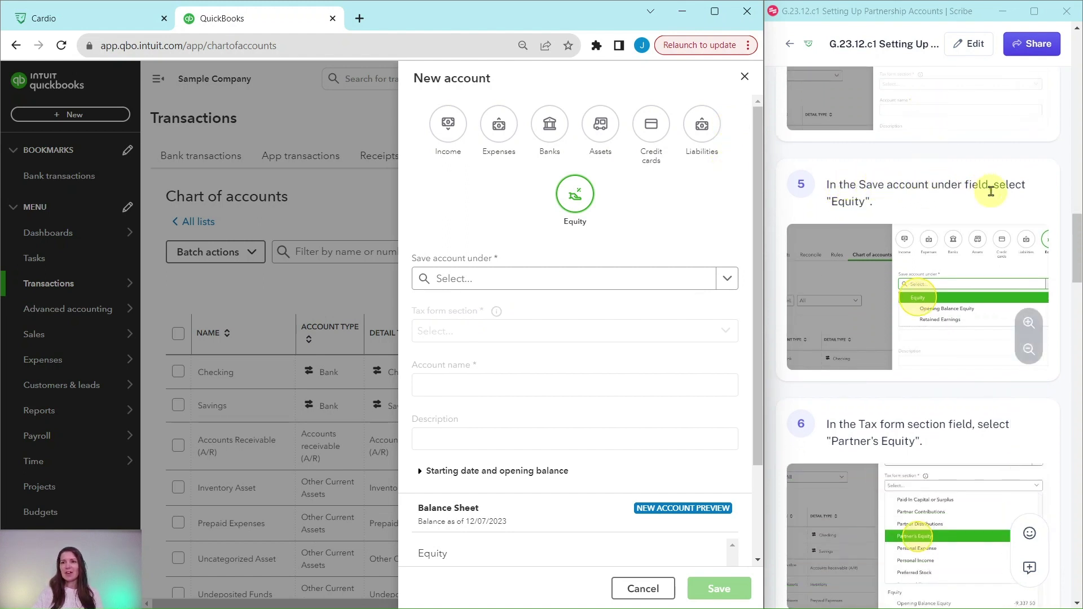
pyautogui.click(727, 279)
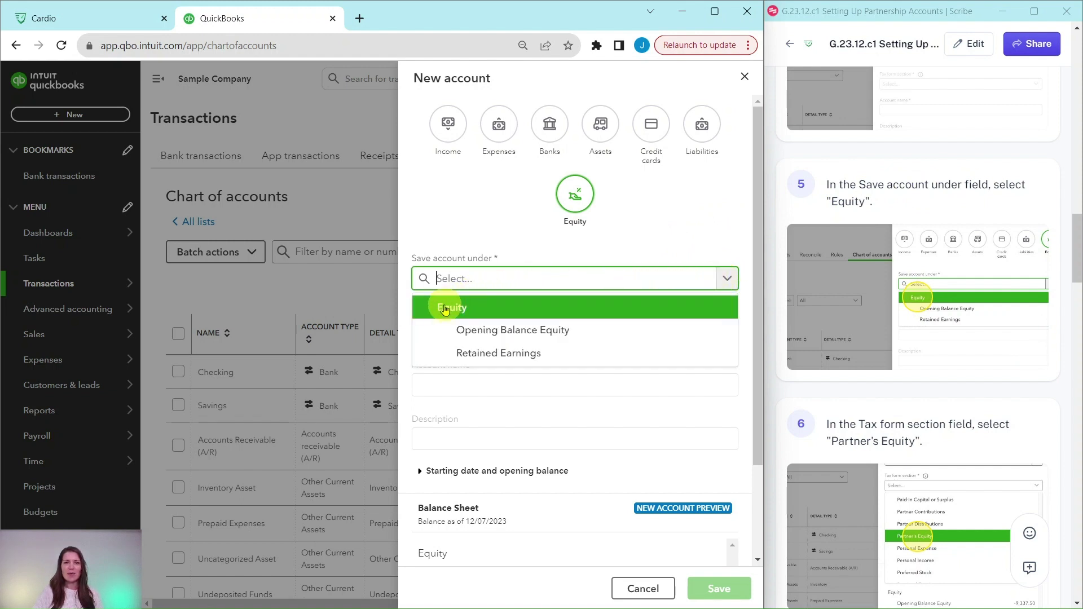
pyautogui.click(445, 312)
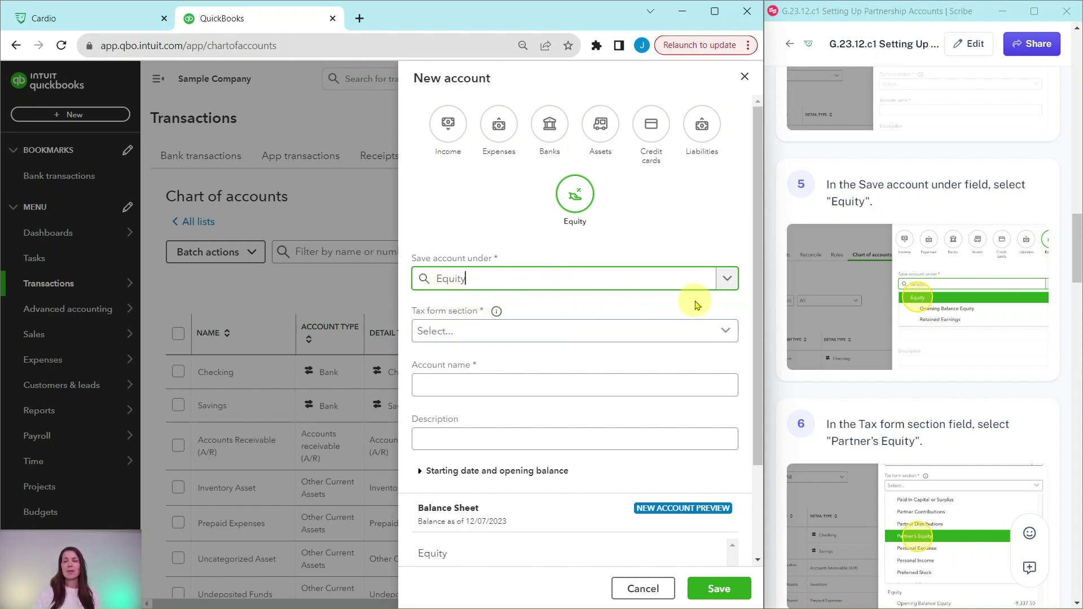
pyautogui.scroll(-3, 846, 299)
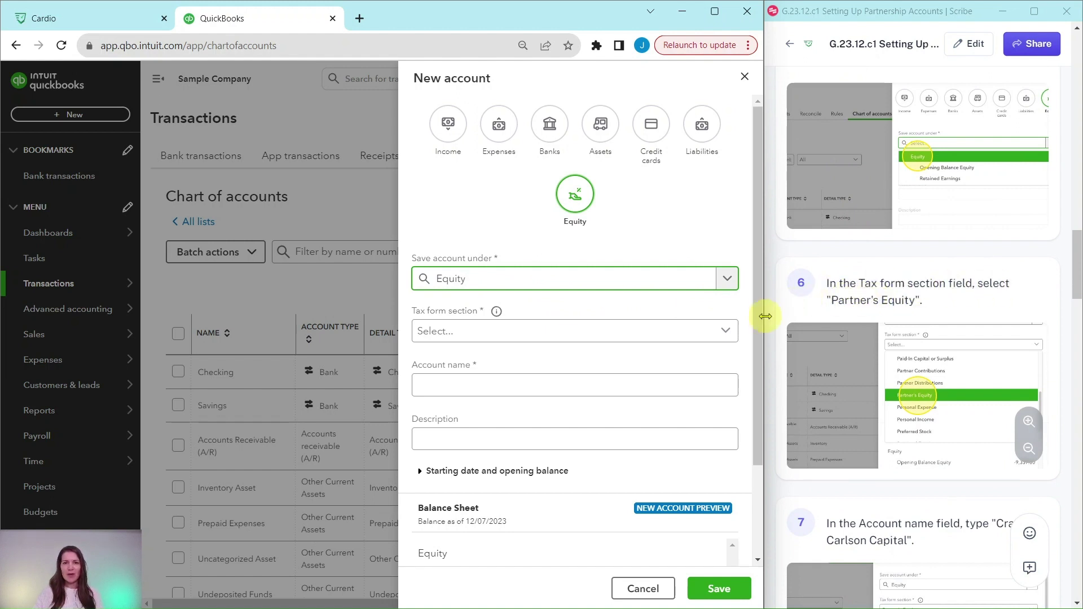
pyautogui.click(726, 333)
pyautogui.scroll(-3, 623, 356)
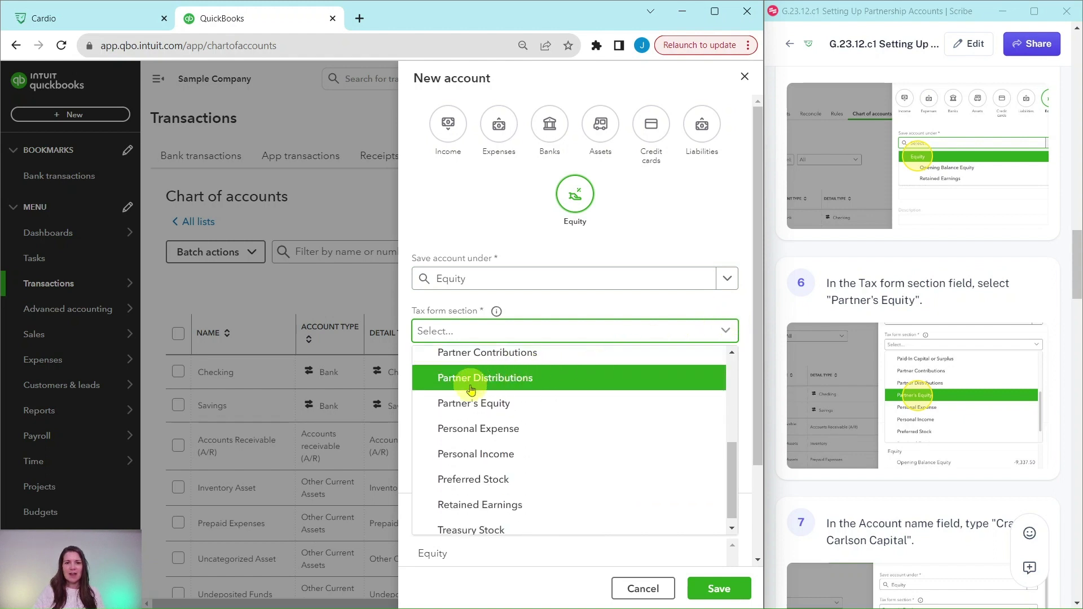
pyautogui.click(475, 407)
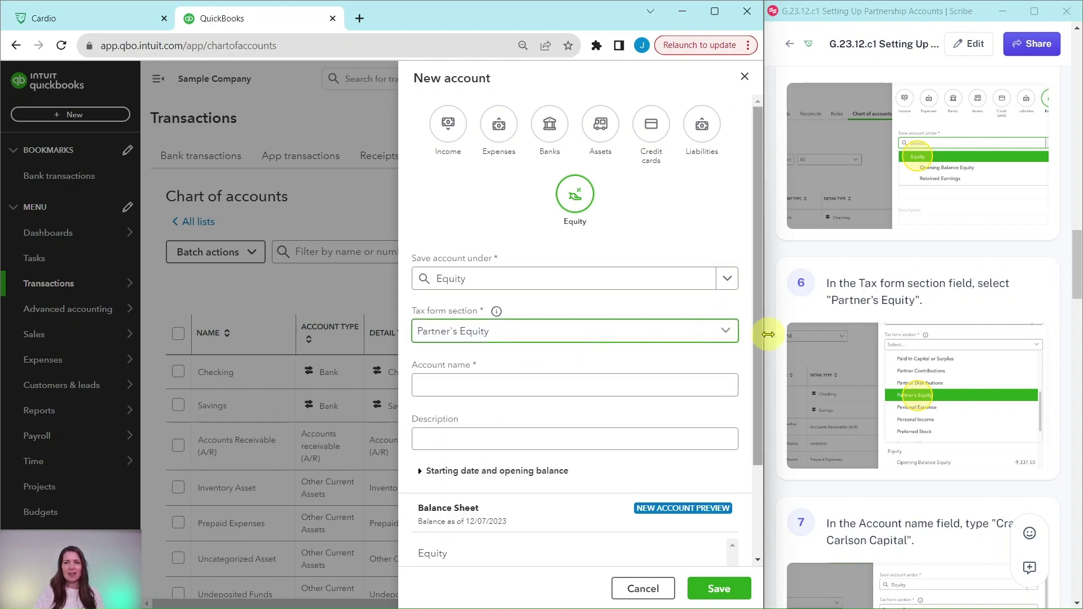
pyautogui.scroll(-5, 949, 459)
pyautogui.scroll(-2, 836, 338)
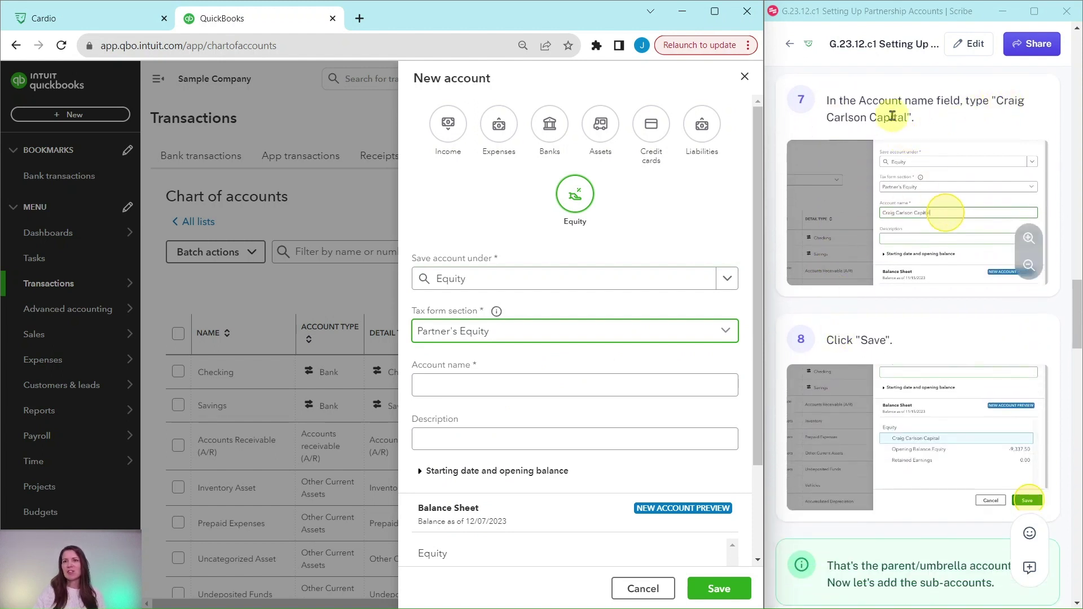
# Name it as the first partner's capital account and save it
pyautogui.click(527, 382)
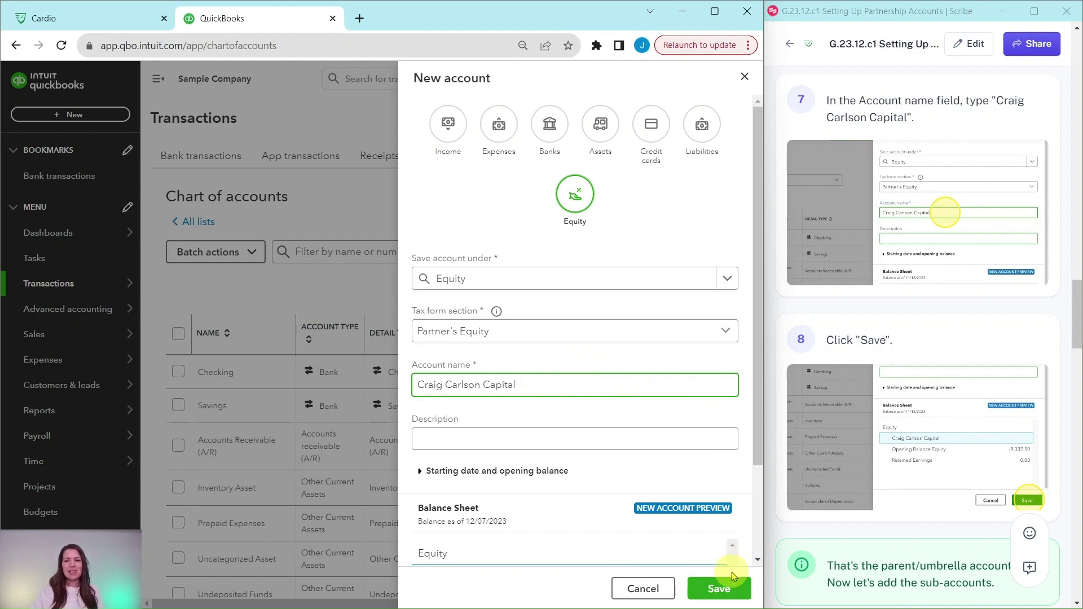
pyautogui.click(718, 590)
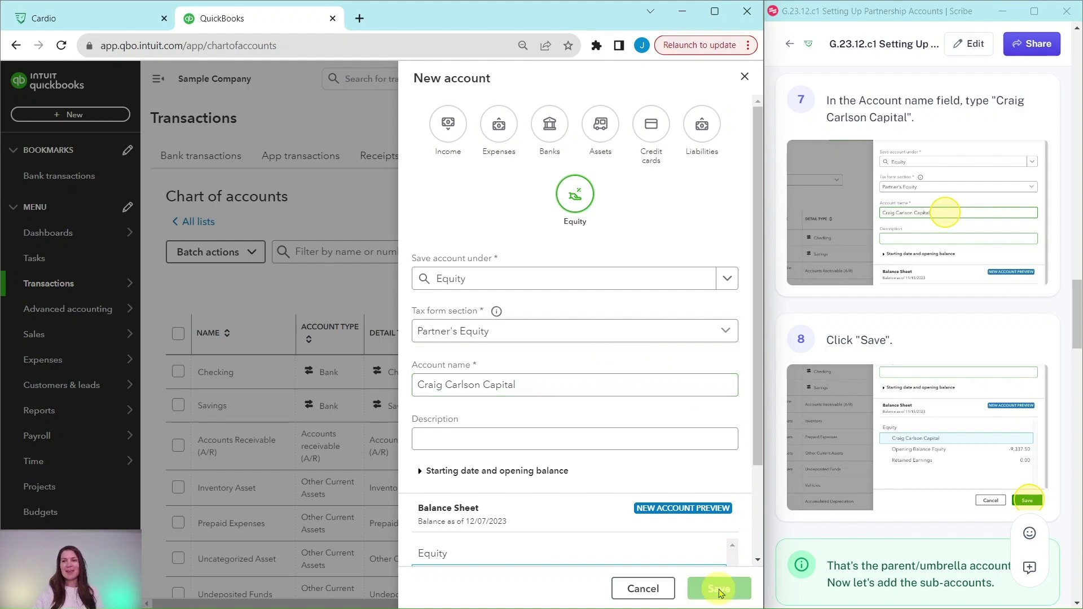
pyautogui.scroll(-3, 907, 358)
pyautogui.scroll(-5, 904, 343)
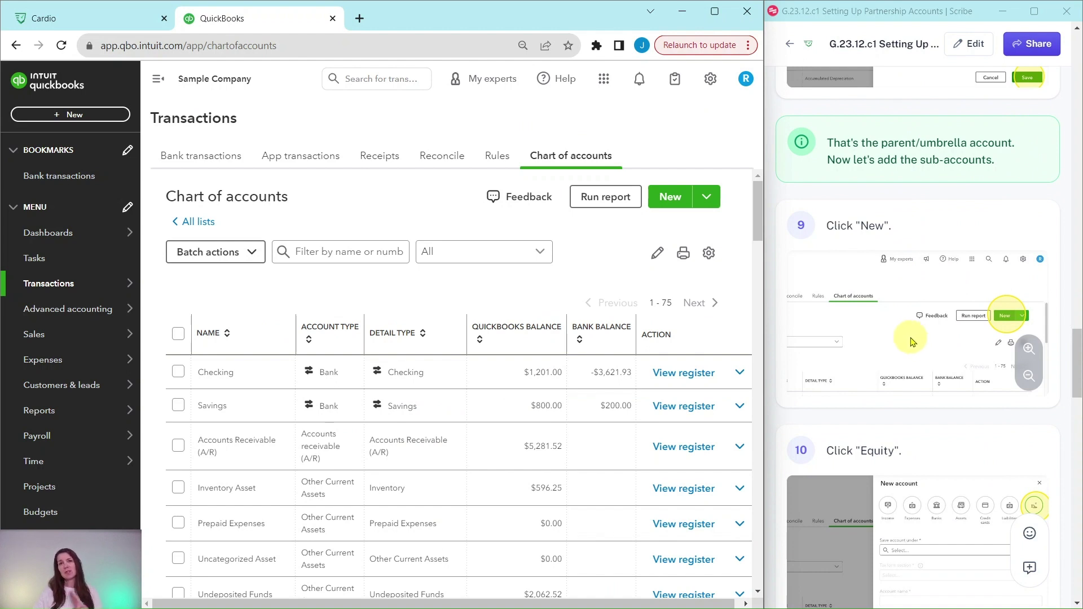
# Start a new Equity account nested under the first partner's capital account
pyautogui.scroll(-1, 915, 337)
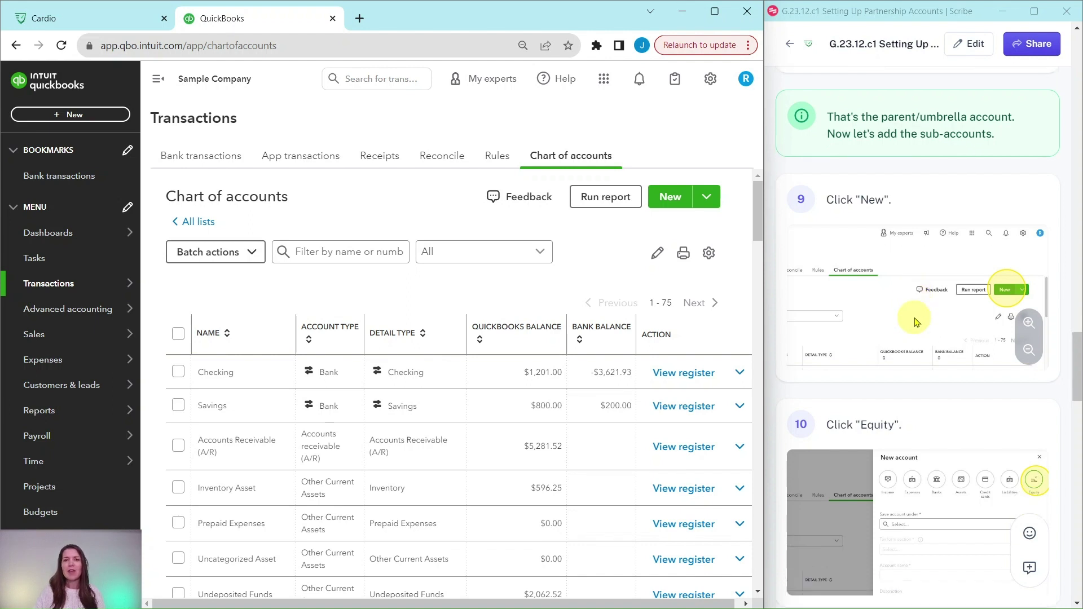
pyautogui.click(671, 197)
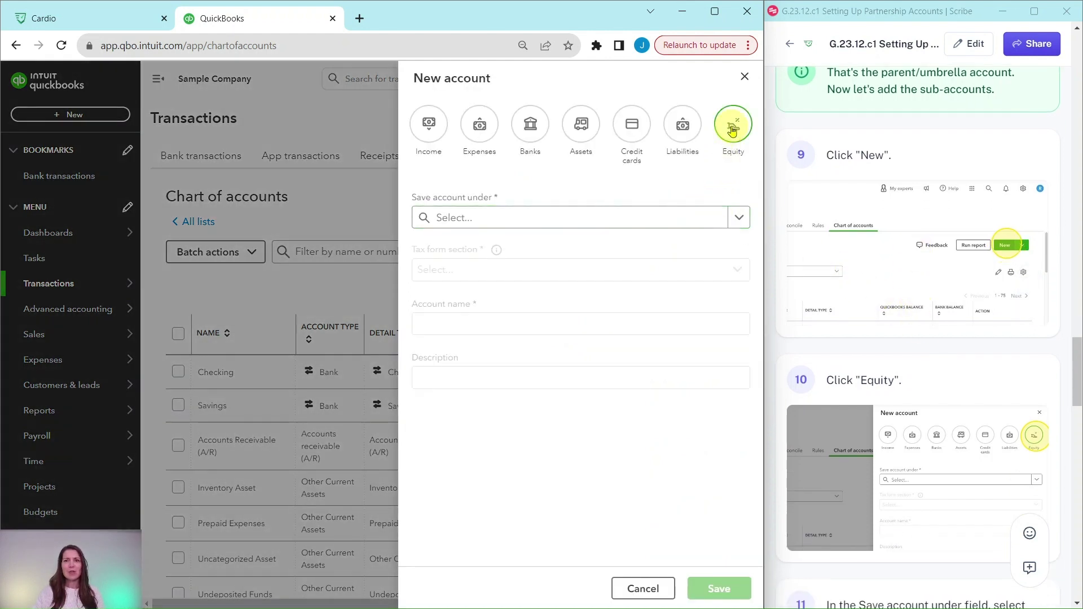
pyautogui.click(731, 129)
pyautogui.scroll(-5, 921, 293)
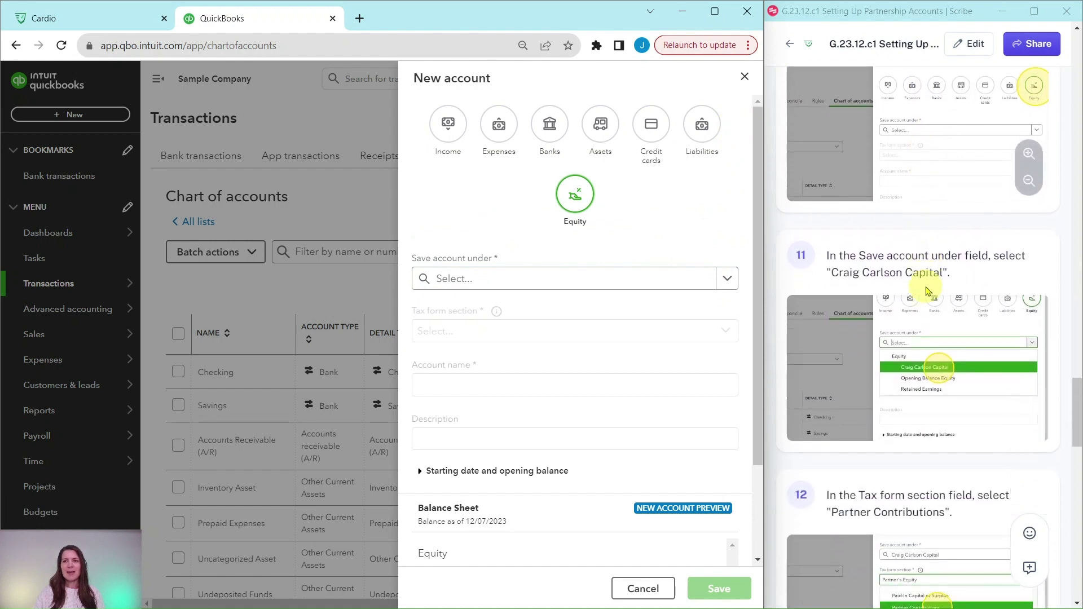
pyautogui.scroll(-3, 926, 290)
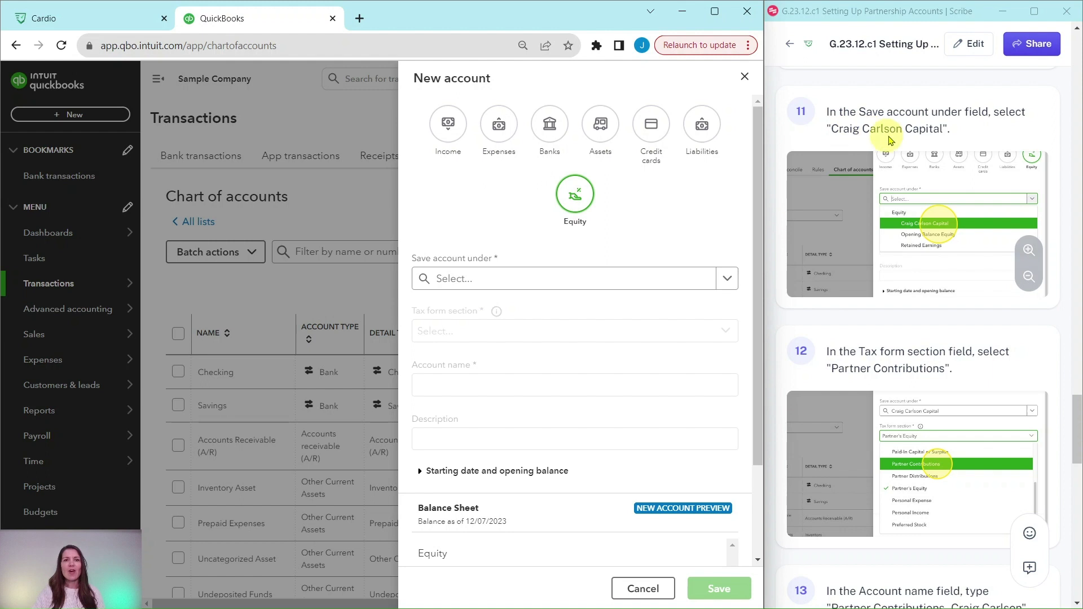
pyautogui.click(728, 282)
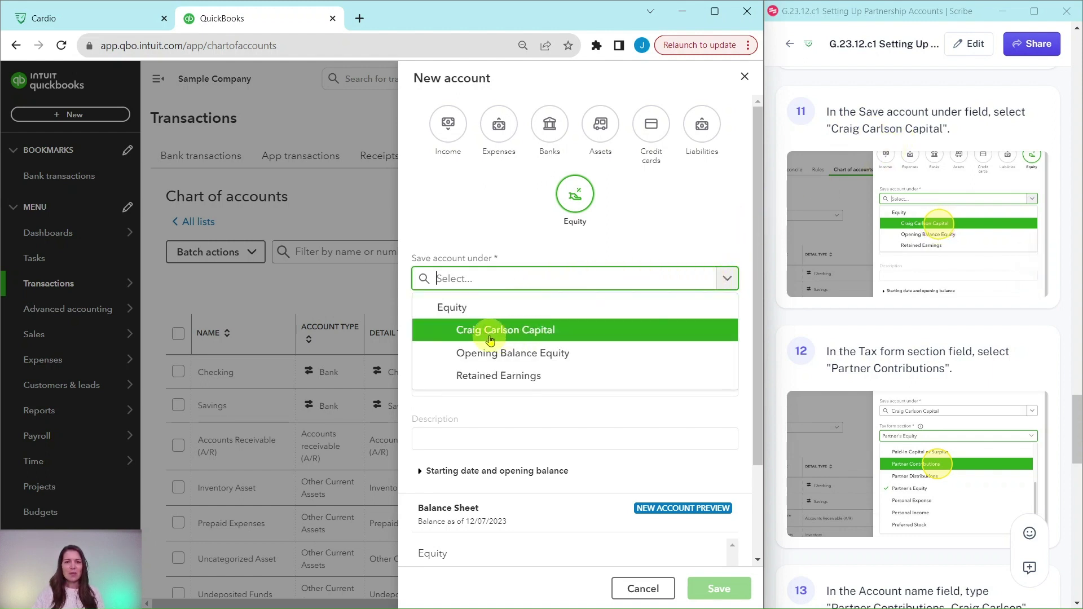
pyautogui.click(522, 333)
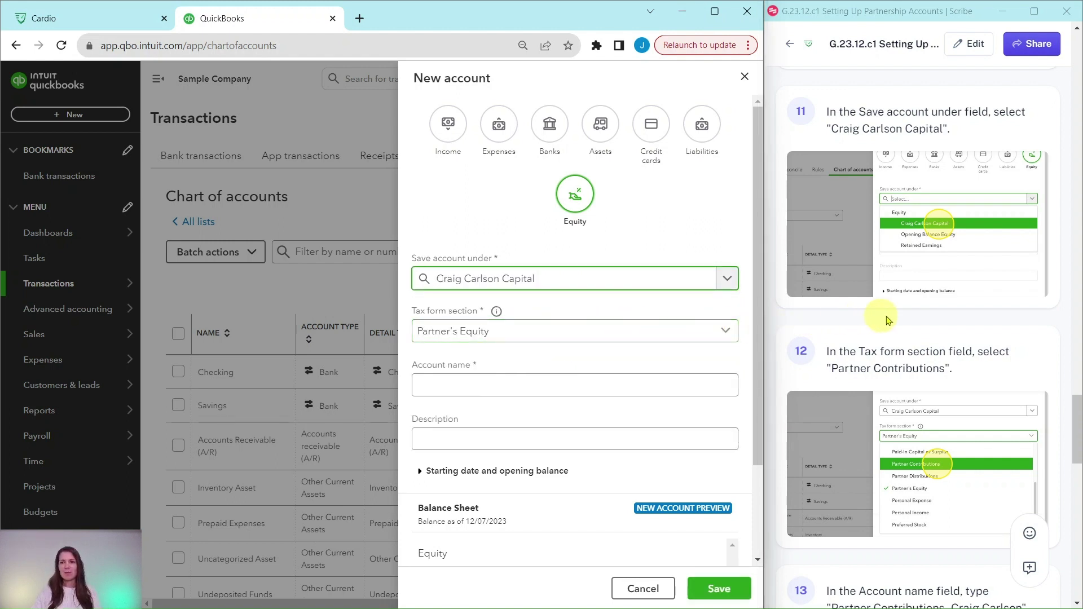
pyautogui.scroll(-1, 929, 320)
pyautogui.scroll(-1, 930, 320)
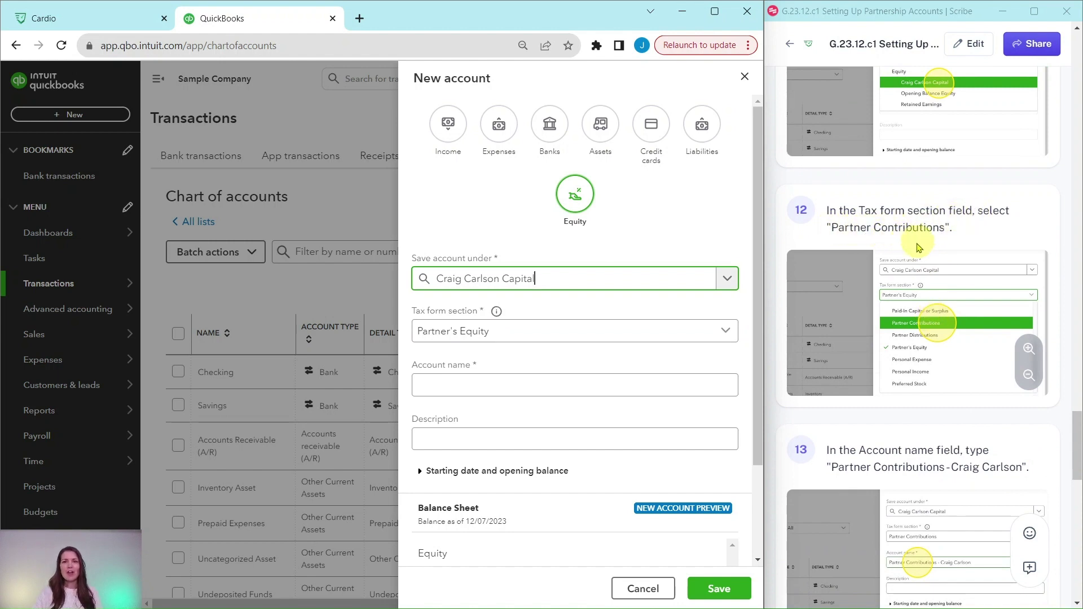
# Set its tax form section to Partner Contributions, name the sub-account, and save it
pyautogui.click(727, 337)
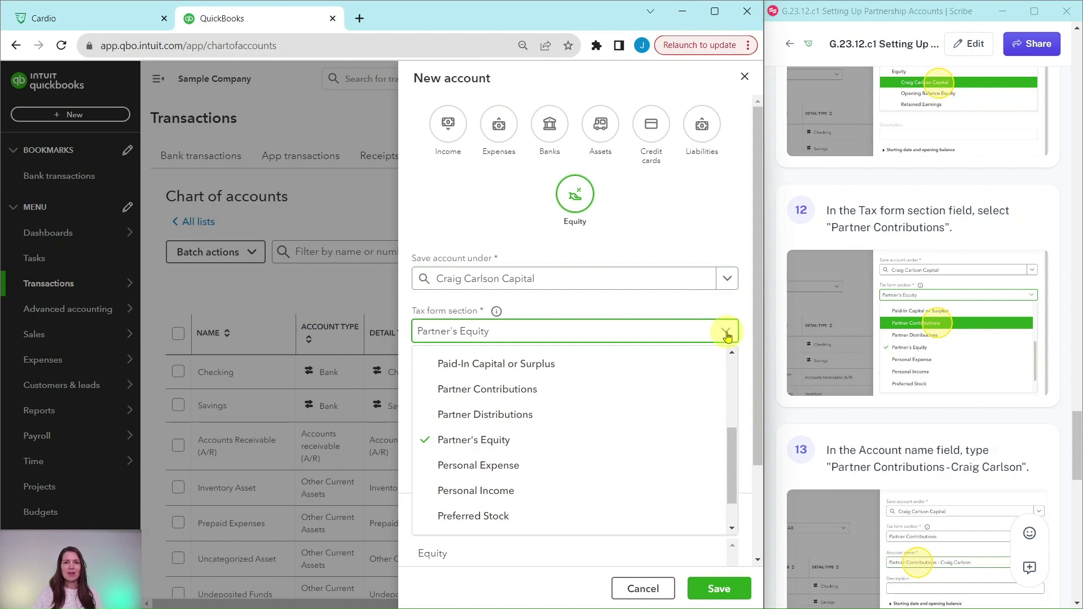
pyautogui.click(482, 389)
pyautogui.scroll(-5, 909, 401)
pyautogui.scroll(-3, 902, 378)
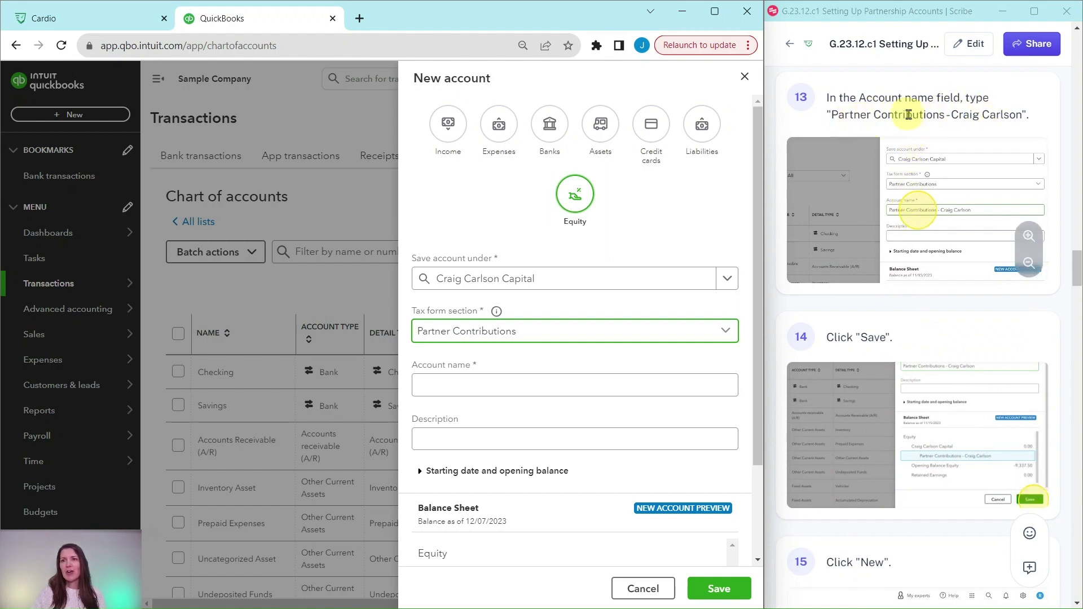
pyautogui.click(477, 386)
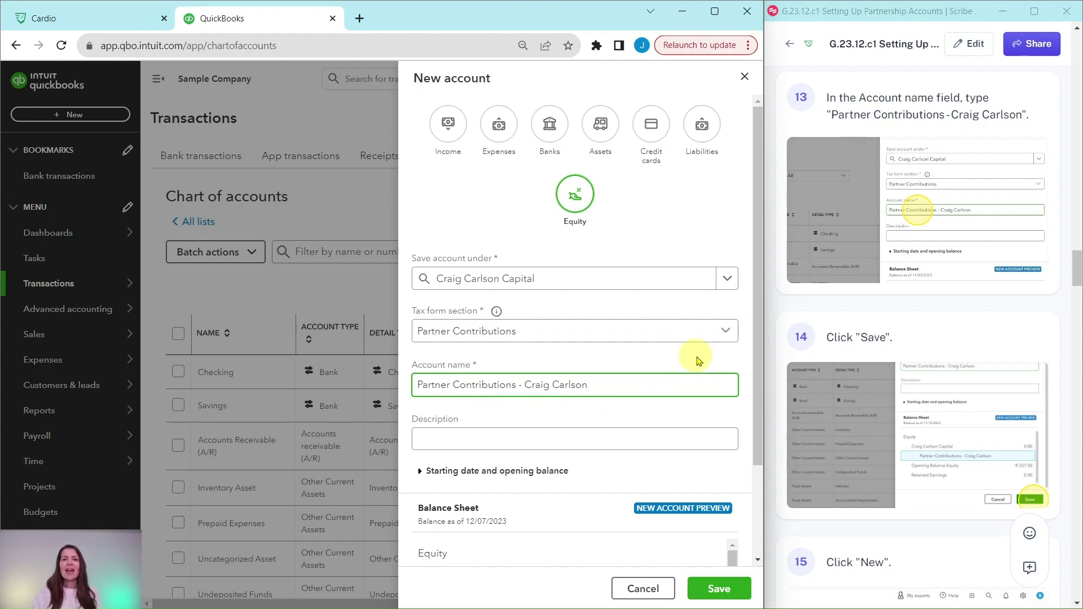
pyautogui.click(719, 589)
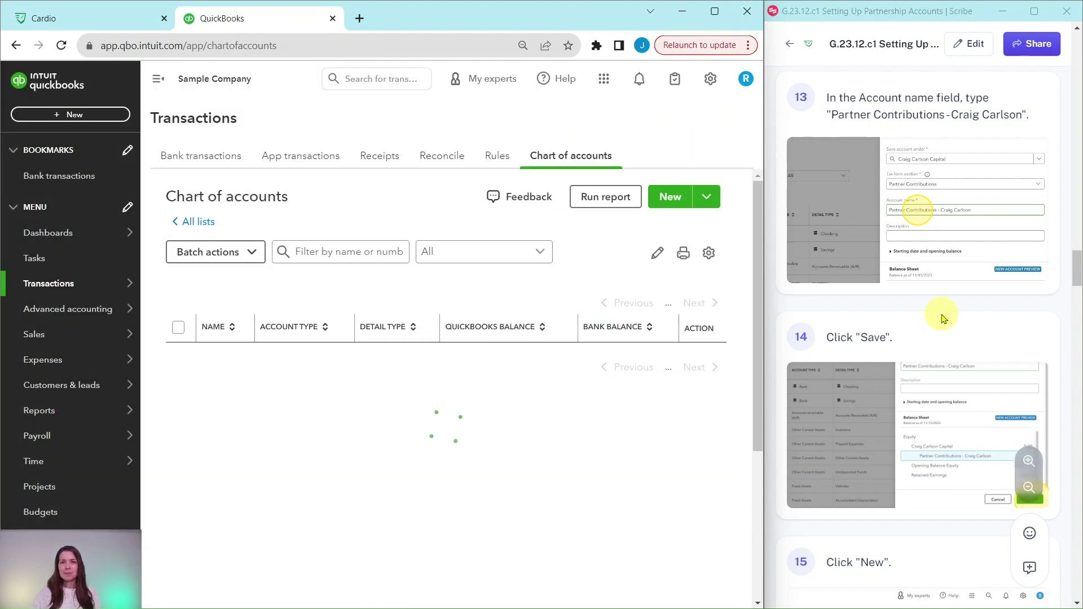
# Start another new Equity account nested under the first partner's capital account
pyautogui.scroll(-9, 943, 318)
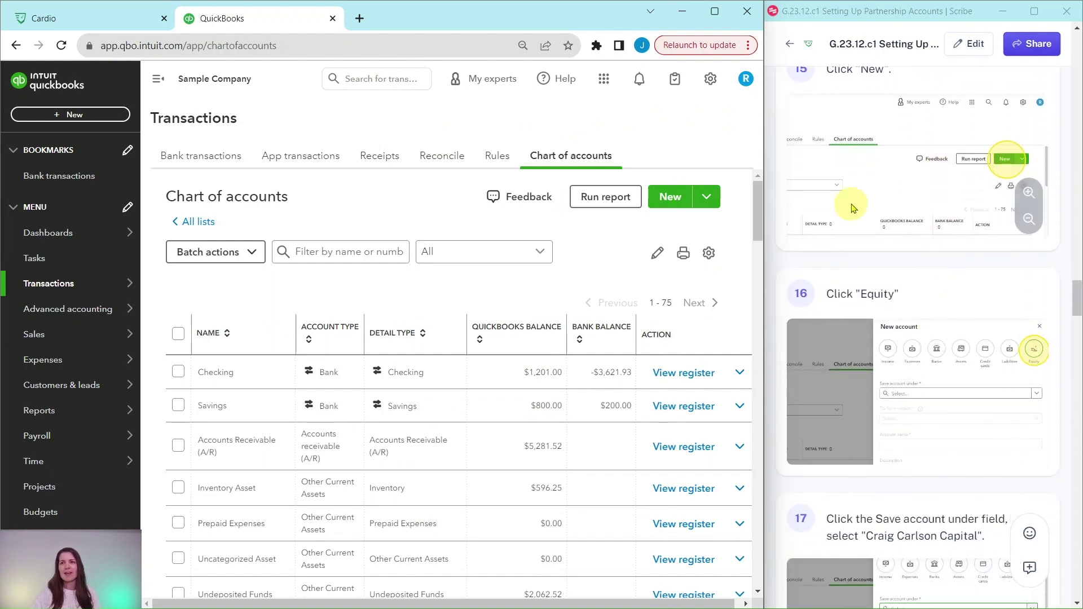
pyautogui.click(668, 200)
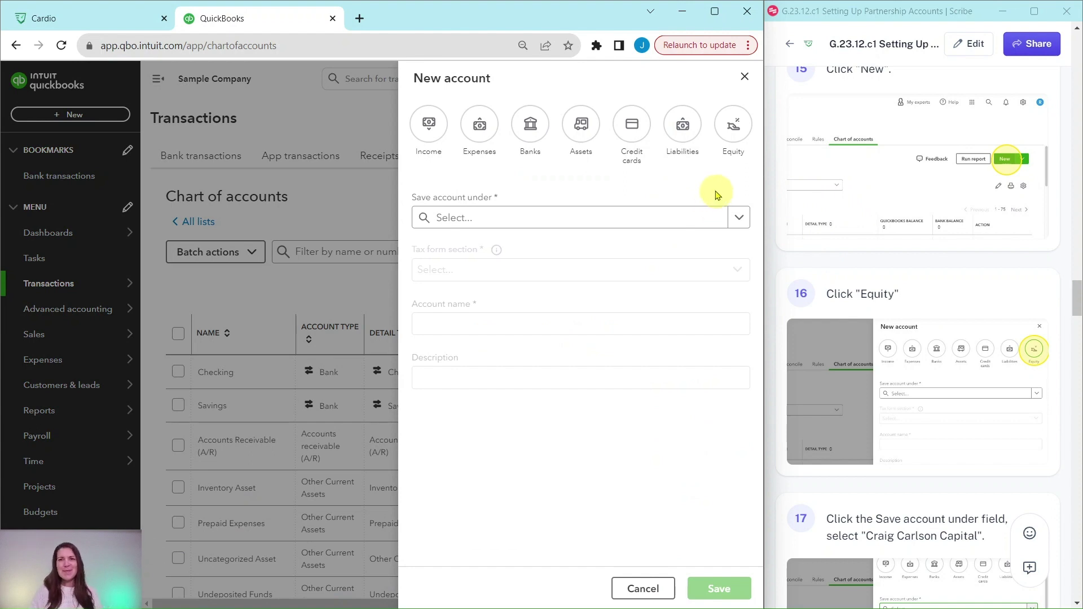
pyautogui.click(737, 125)
pyautogui.scroll(-4, 863, 239)
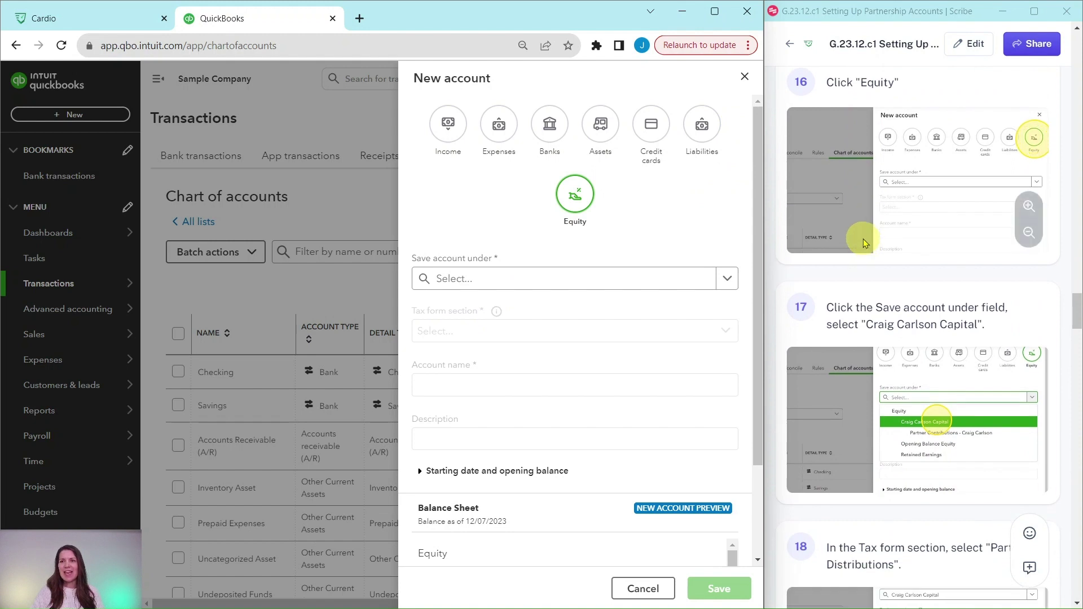
pyautogui.scroll(-2, 863, 239)
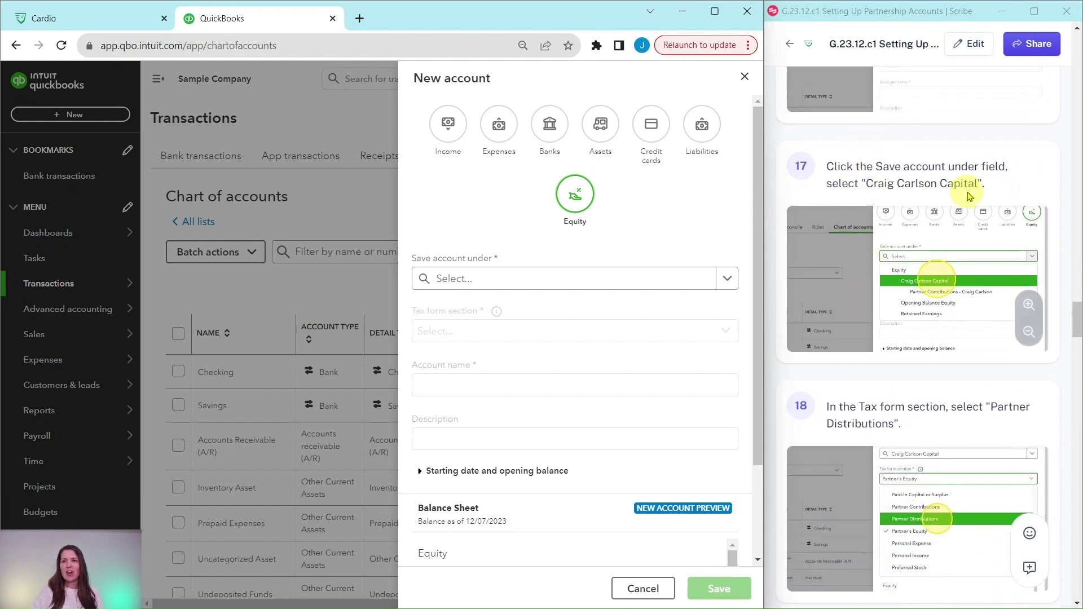
pyautogui.click(728, 283)
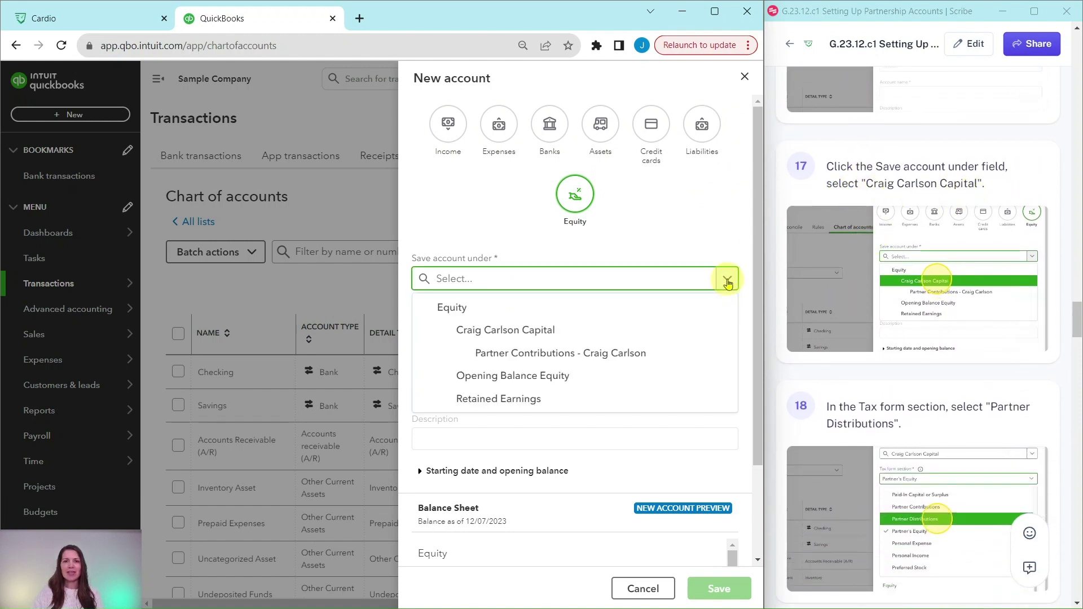
pyautogui.click(475, 336)
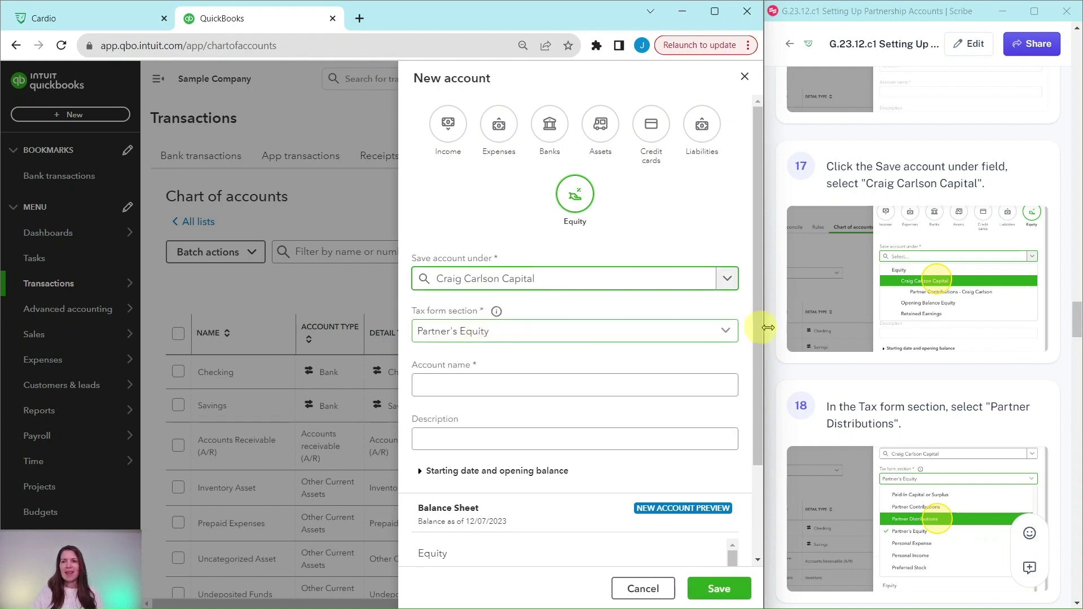
pyautogui.scroll(-4, 840, 342)
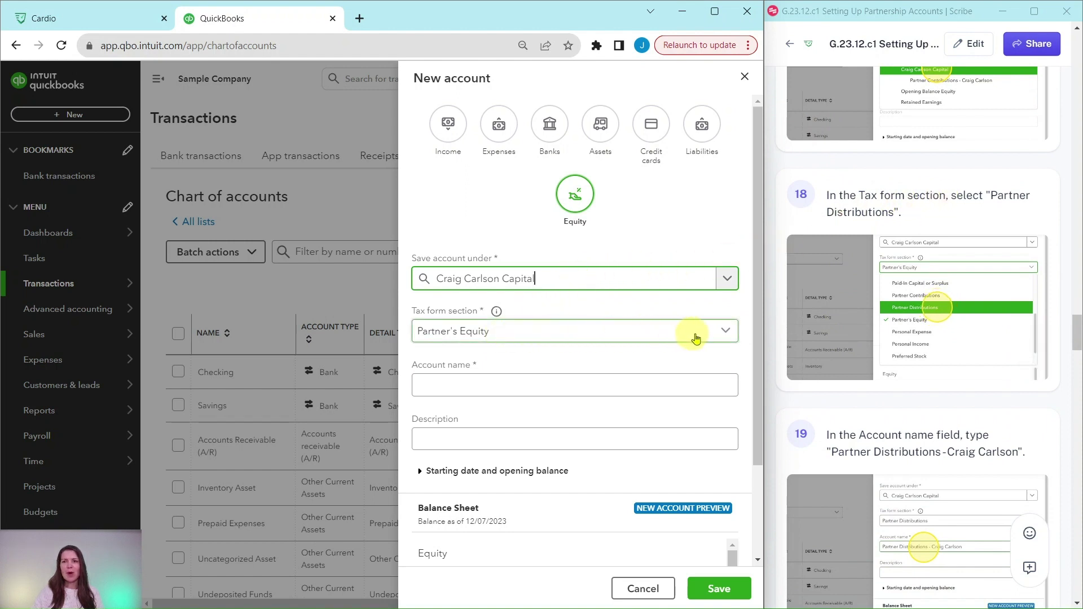
# Set its tax form section to Partner Distributions, name it as the distributions account, and save
pyautogui.click(730, 335)
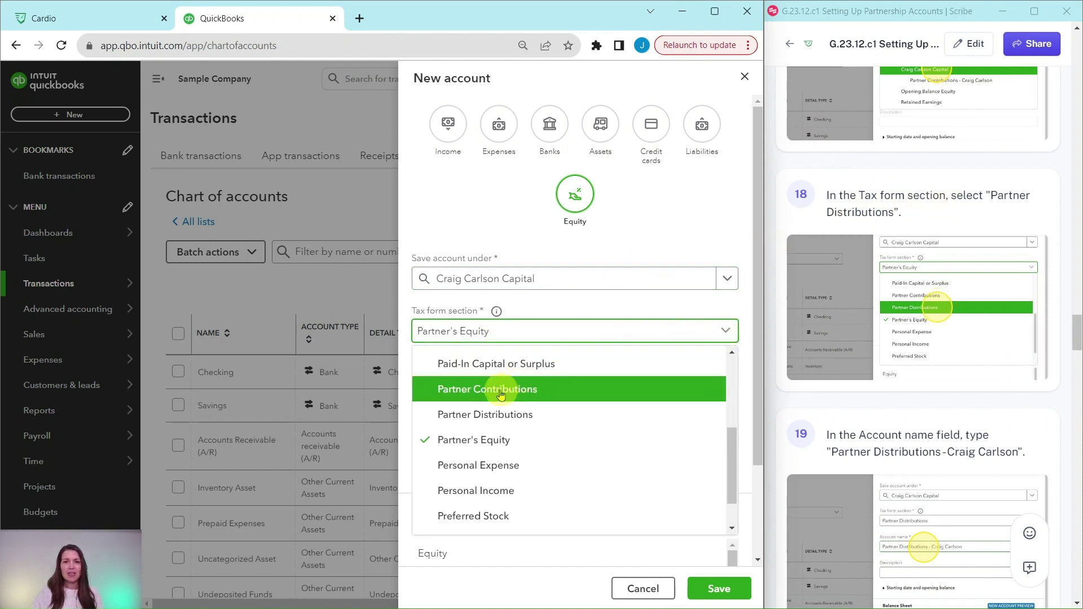
pyautogui.click(471, 416)
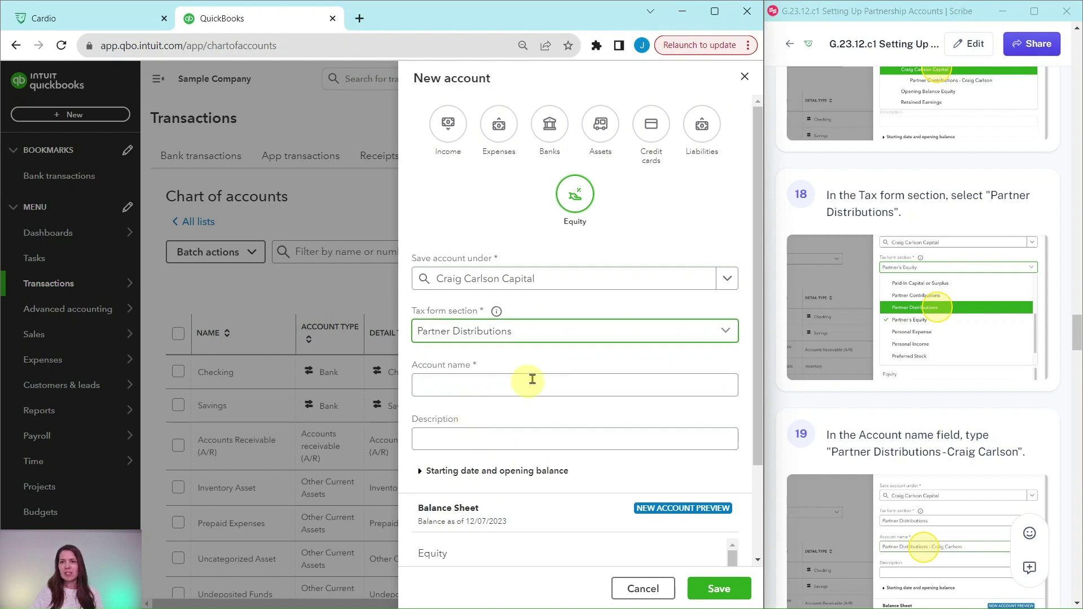
pyautogui.scroll(-1, 624, 339)
pyautogui.scroll(-1, 898, 336)
pyautogui.scroll(-2, 898, 336)
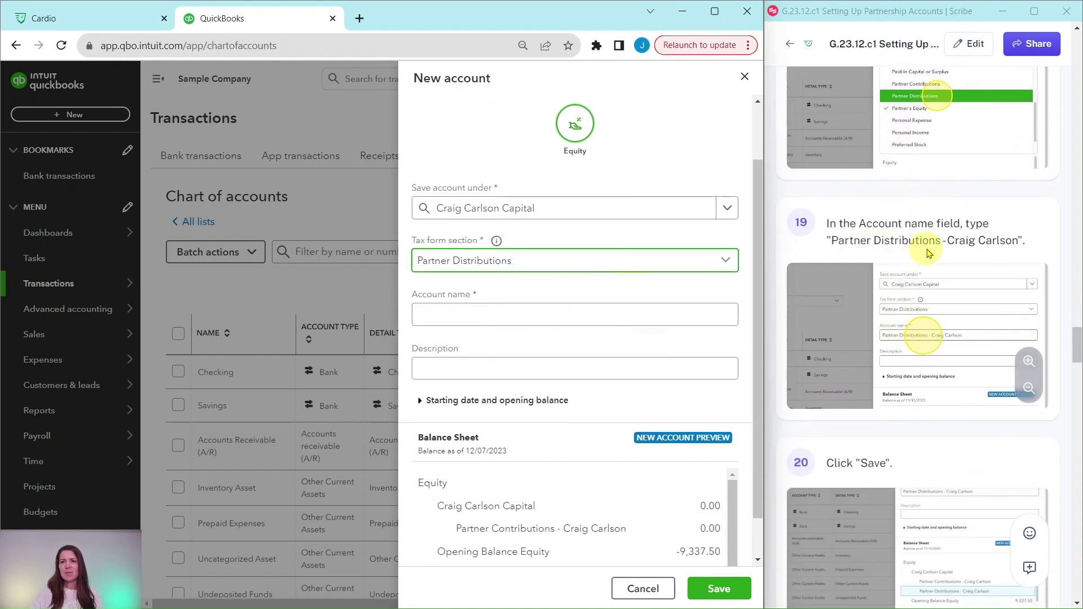
pyautogui.click(462, 315)
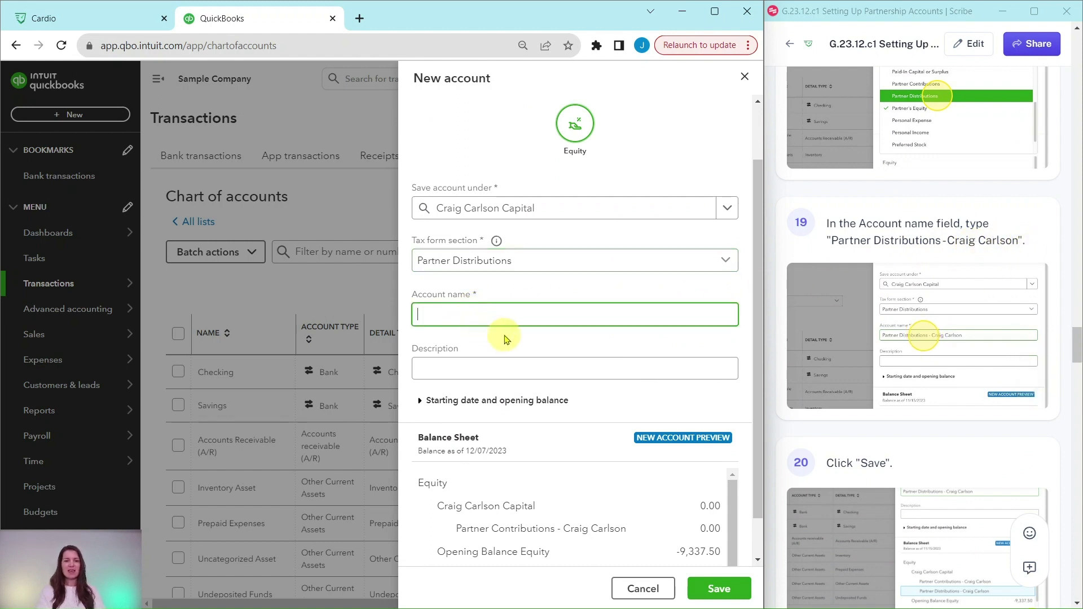
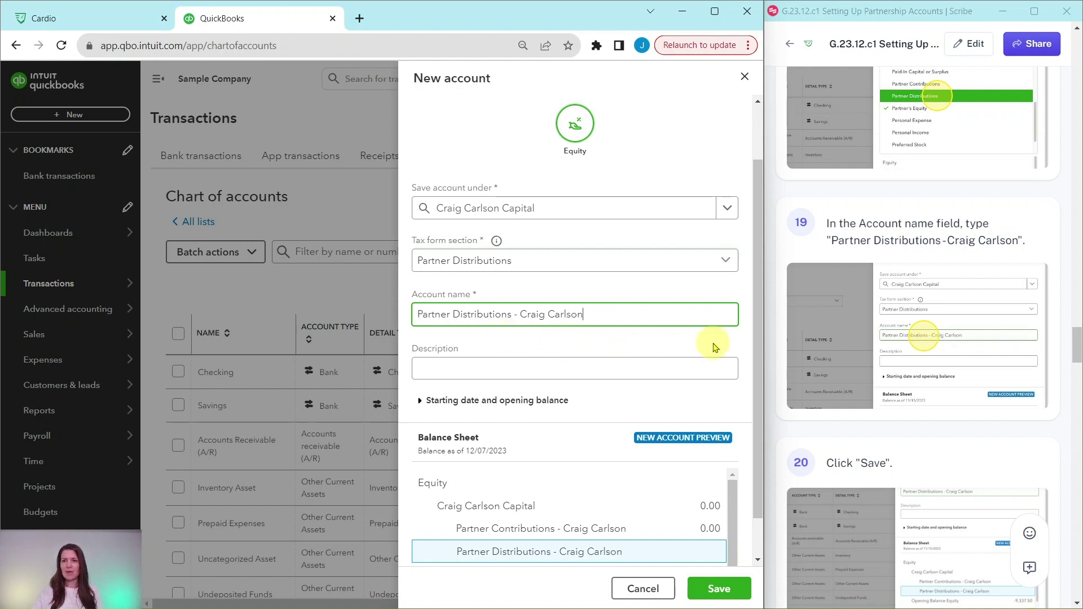
pyautogui.click(722, 590)
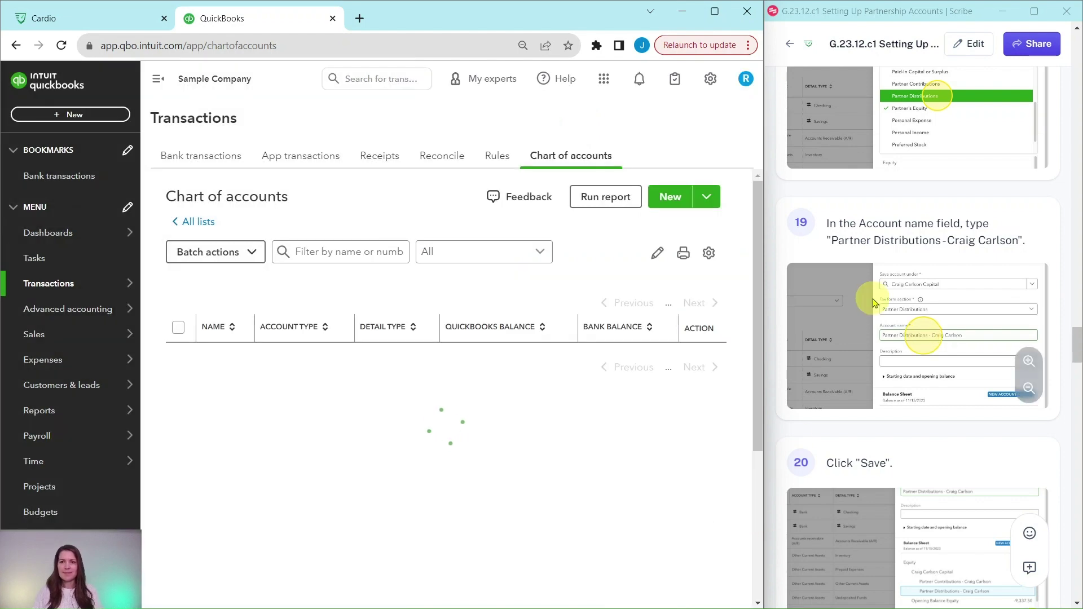
# Start a new Equity account placed directly under Equity
pyautogui.scroll(-9, 877, 303)
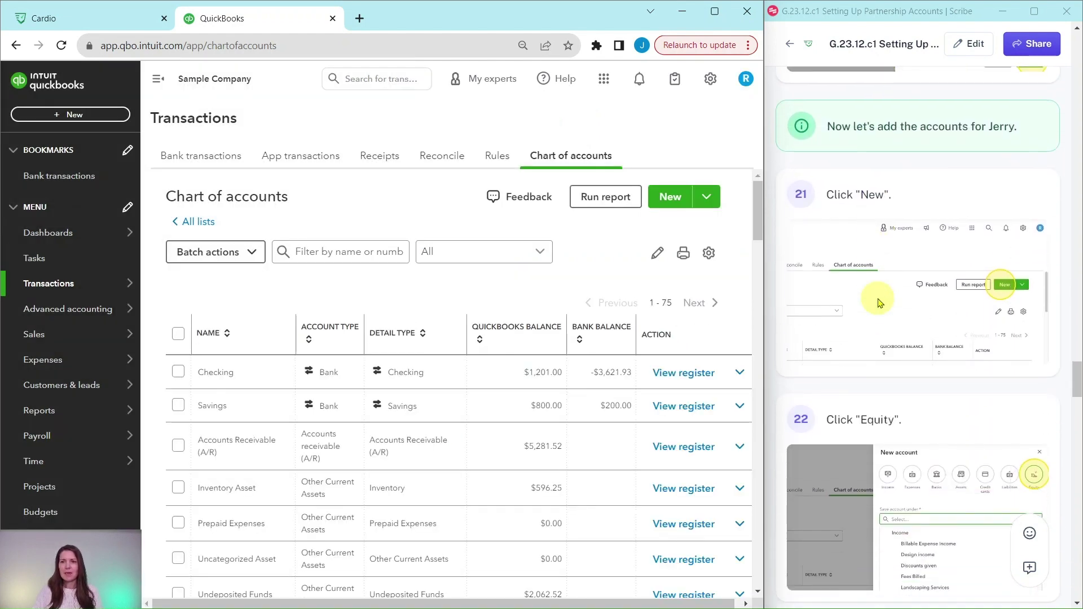
pyautogui.moveTo(879, 303)
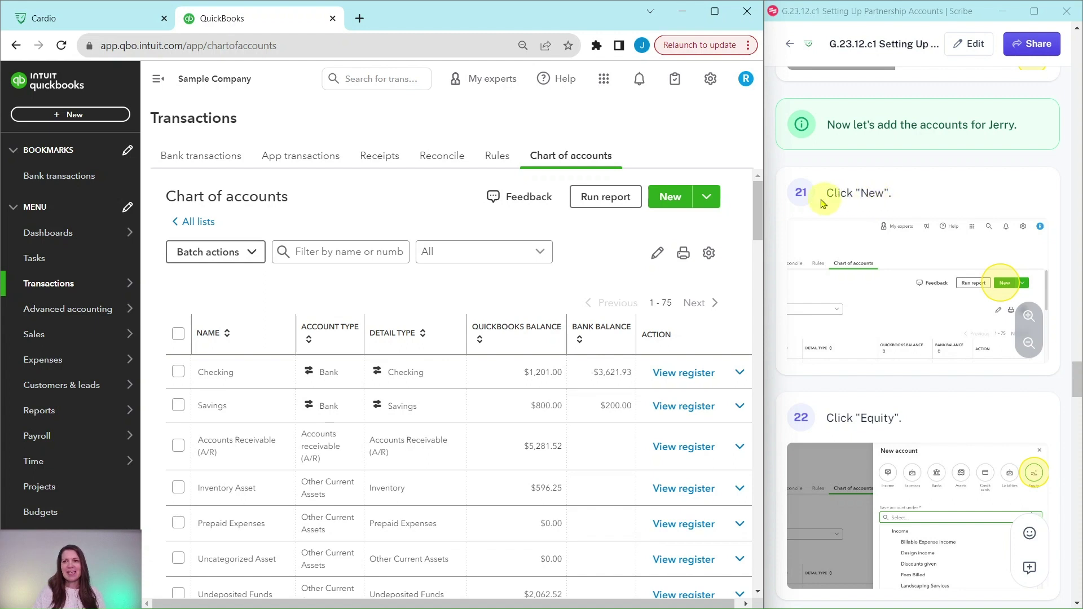
pyautogui.click(671, 206)
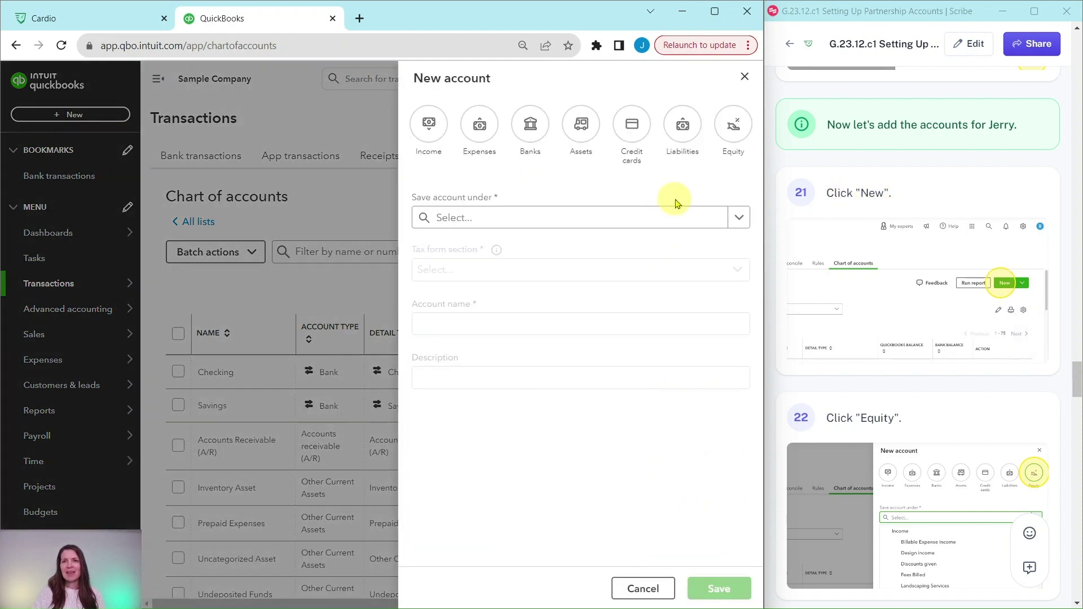
pyautogui.click(736, 131)
pyautogui.scroll(-8, 925, 273)
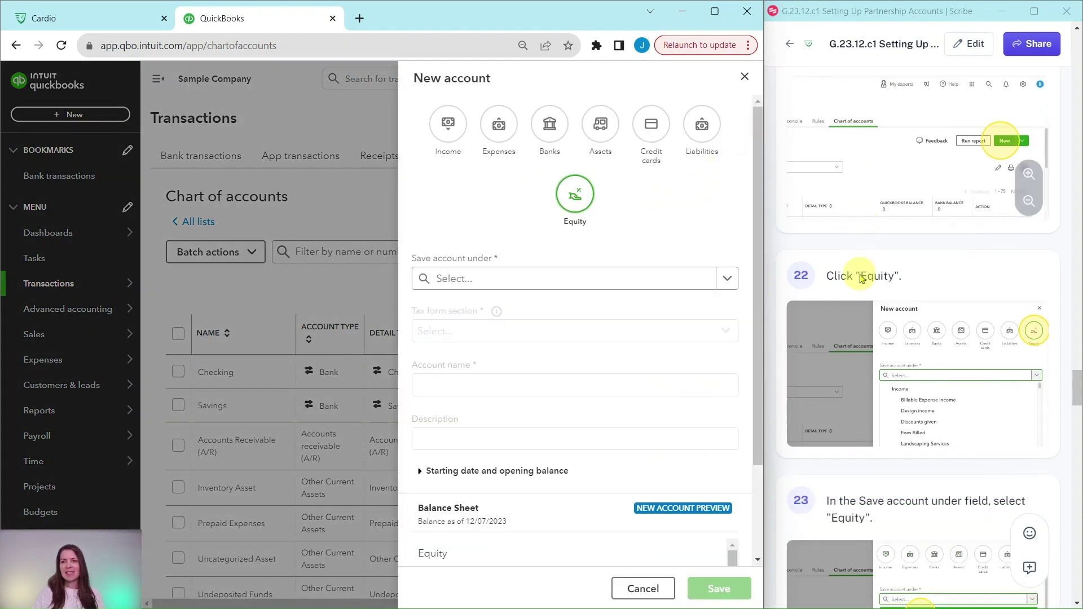
pyautogui.scroll(-2, 861, 278)
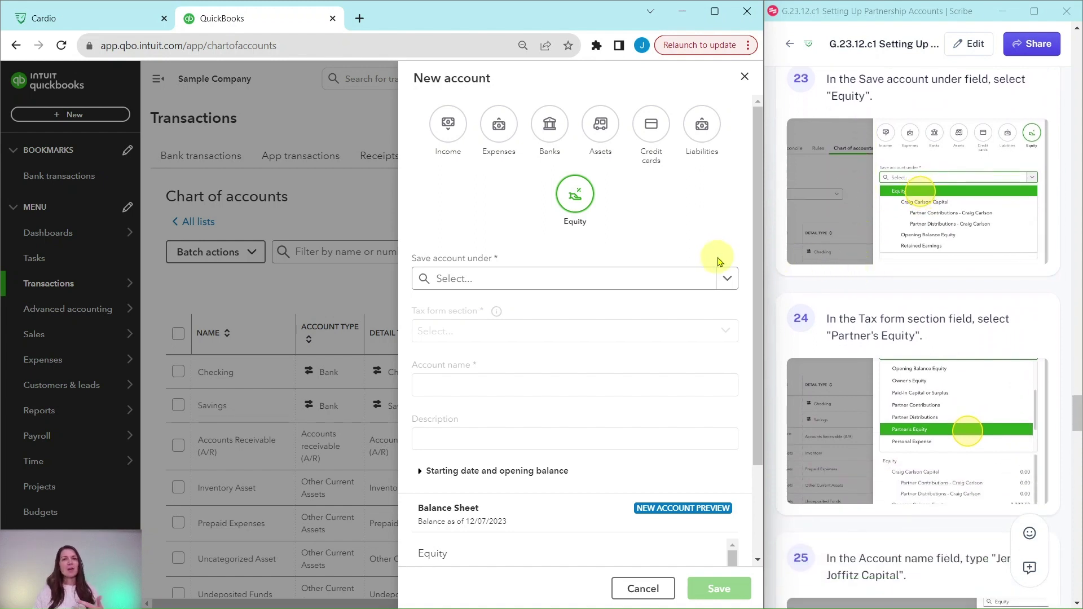
pyautogui.click(727, 282)
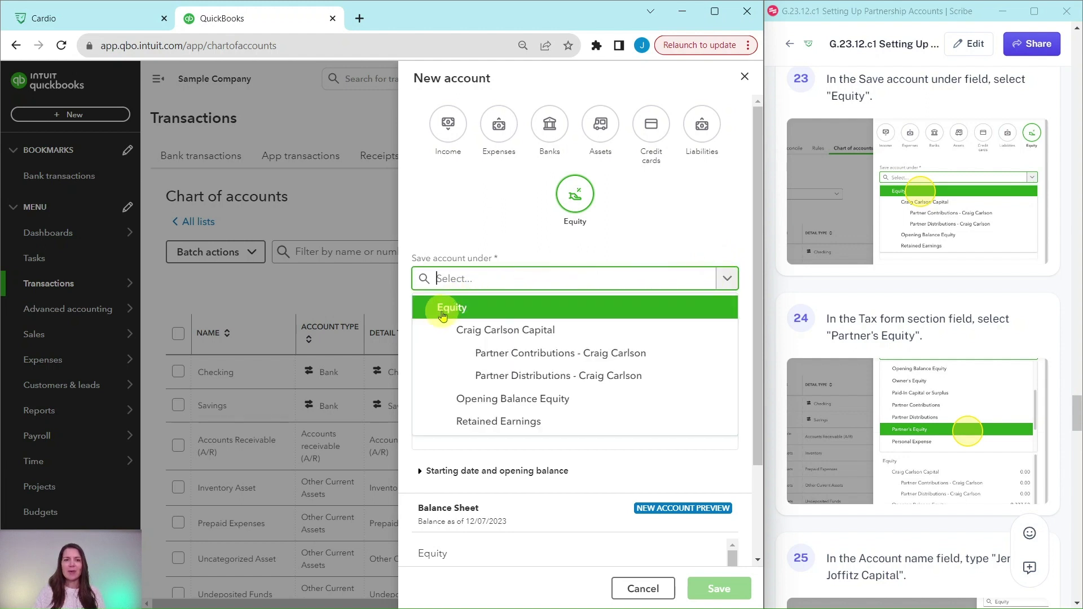
pyautogui.click(443, 309)
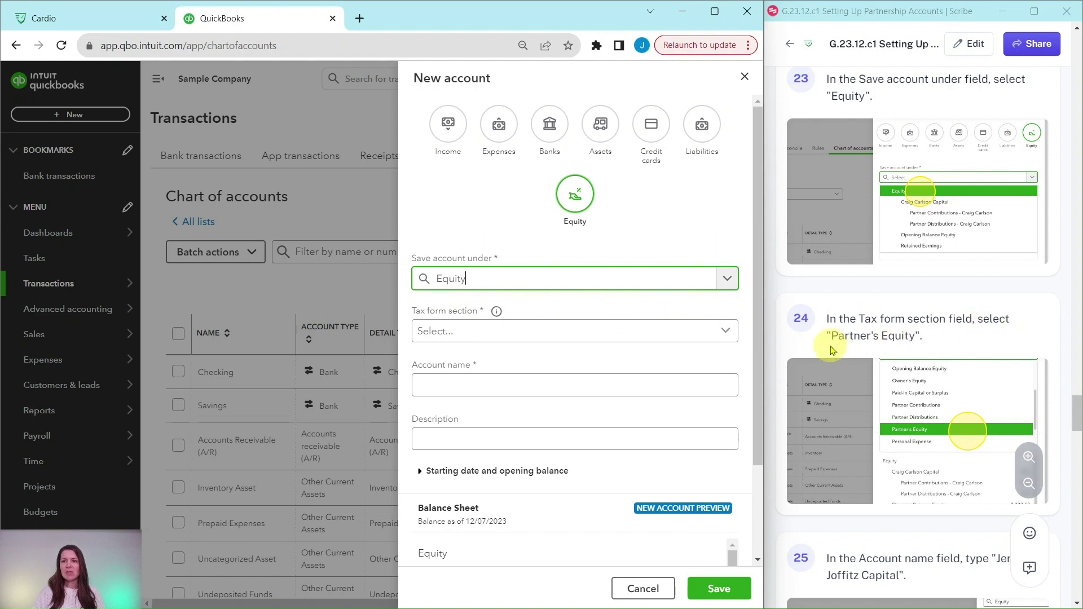
# Set tax form section to Partner's Equity, enter the second partner's capital account name, and save
pyautogui.click(723, 331)
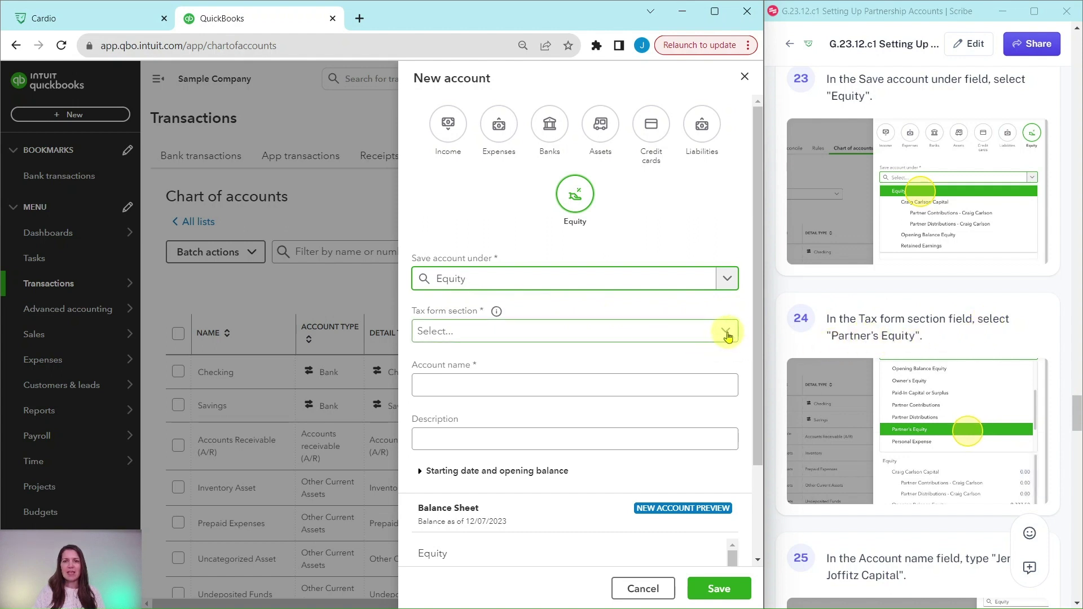
pyautogui.scroll(-3, 564, 382)
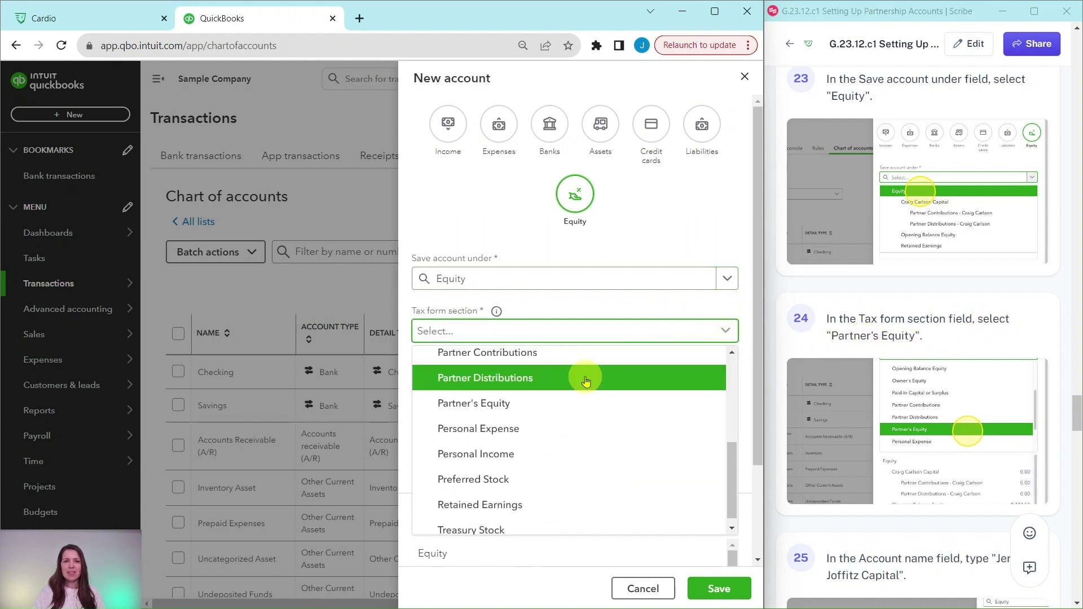
pyautogui.click(473, 405)
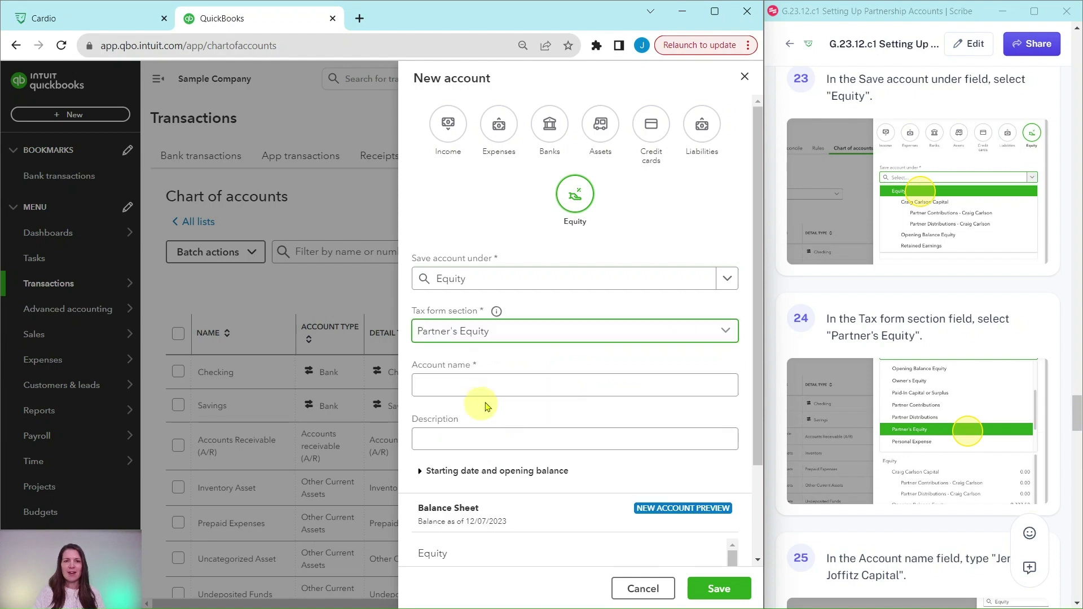
pyautogui.scroll(-5, 887, 372)
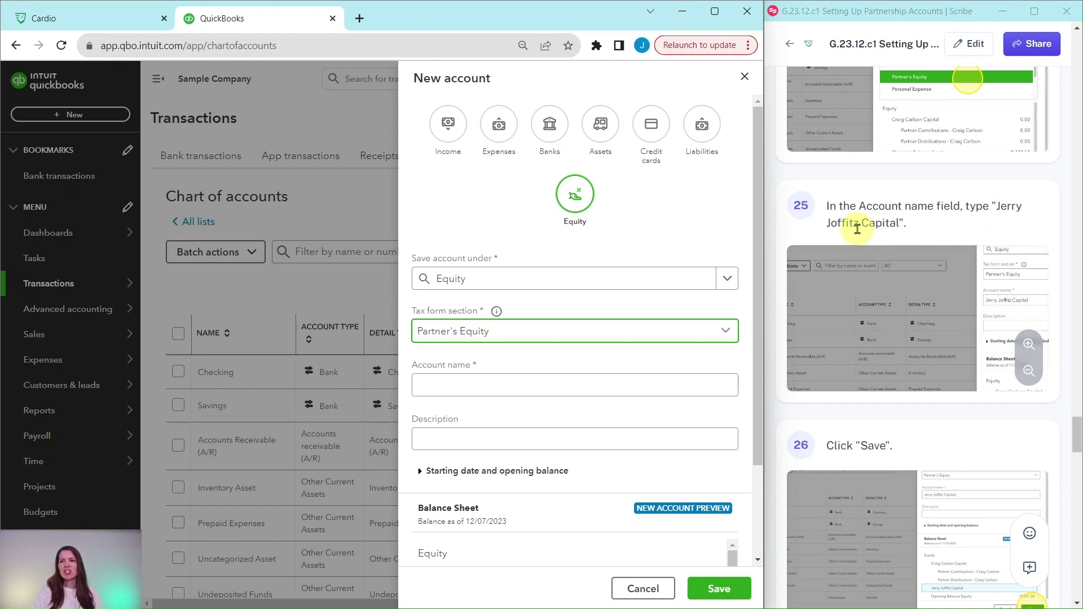
pyautogui.click(601, 381)
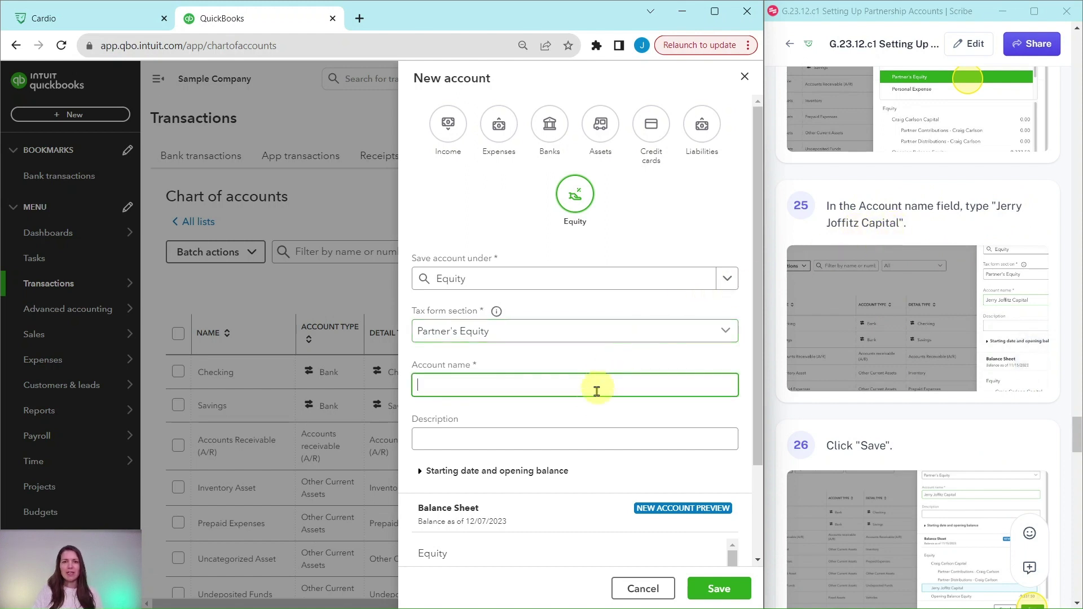
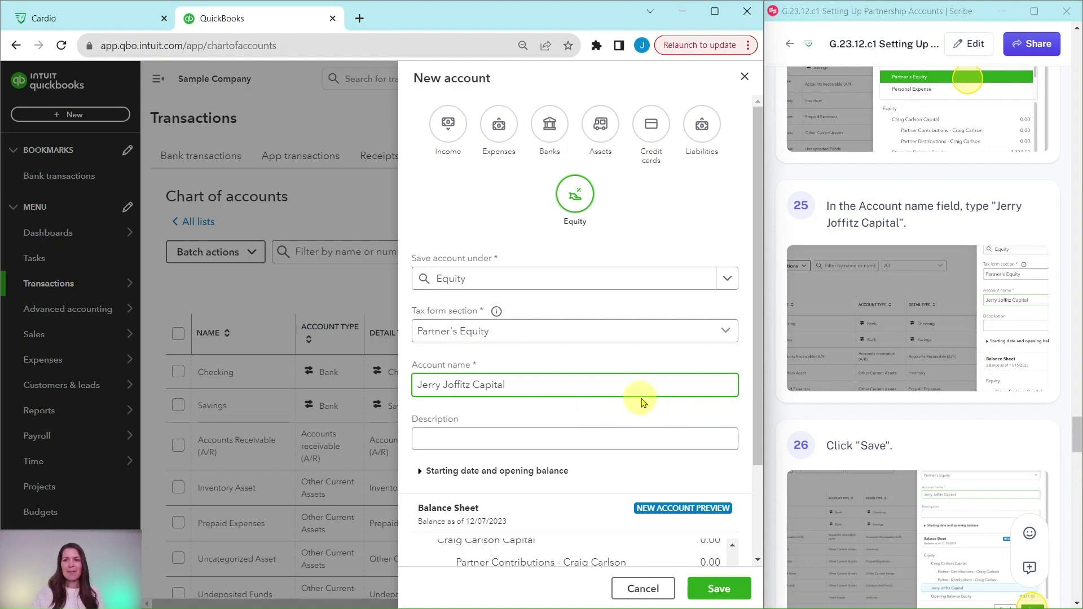
pyautogui.click(716, 588)
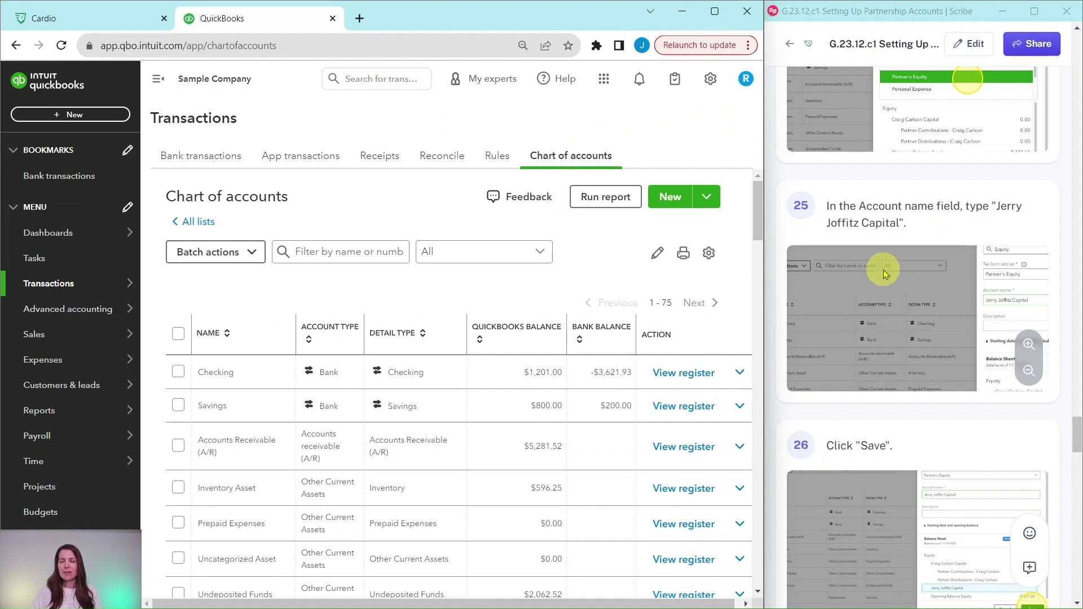
# Start a new Equity account nested under the second partner's capital account
pyautogui.scroll(-10, 883, 275)
pyautogui.moveTo(891, 277)
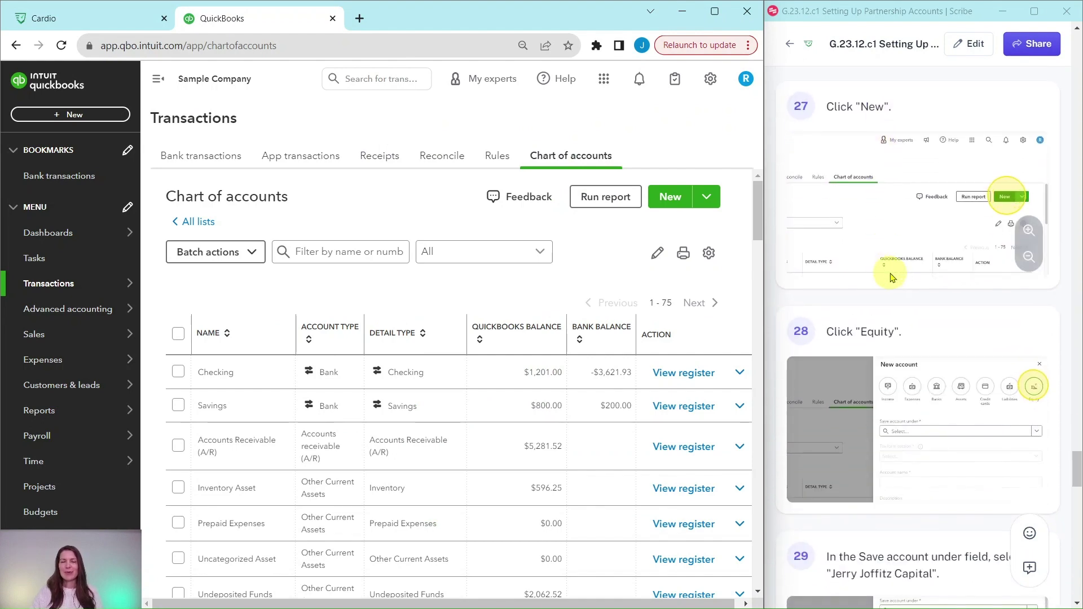
pyautogui.click(673, 203)
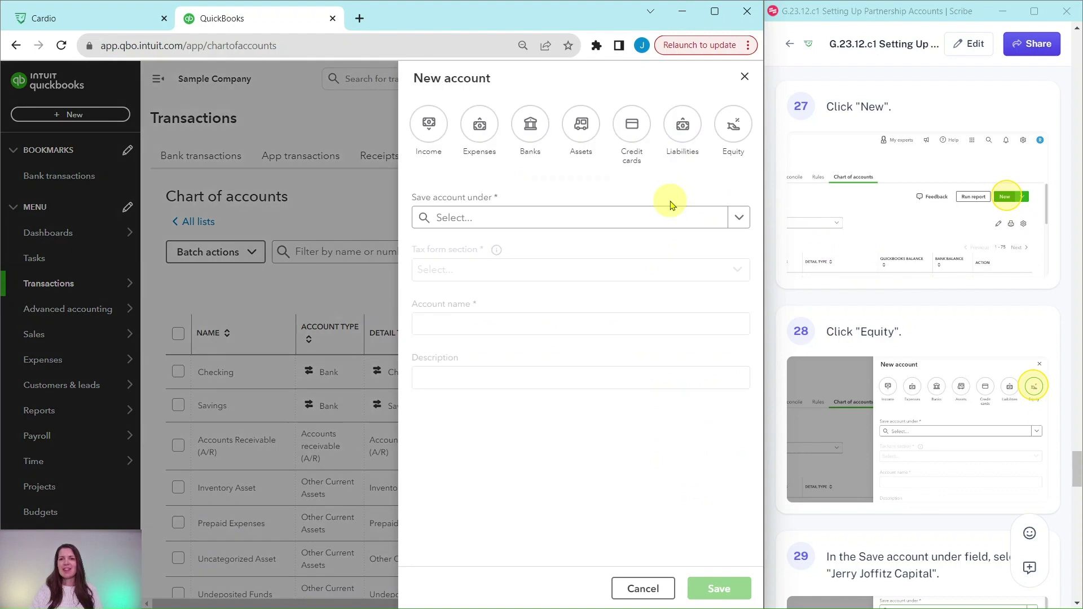
pyautogui.click(730, 138)
pyautogui.moveTo(855, 217)
pyautogui.scroll(-8, 880, 254)
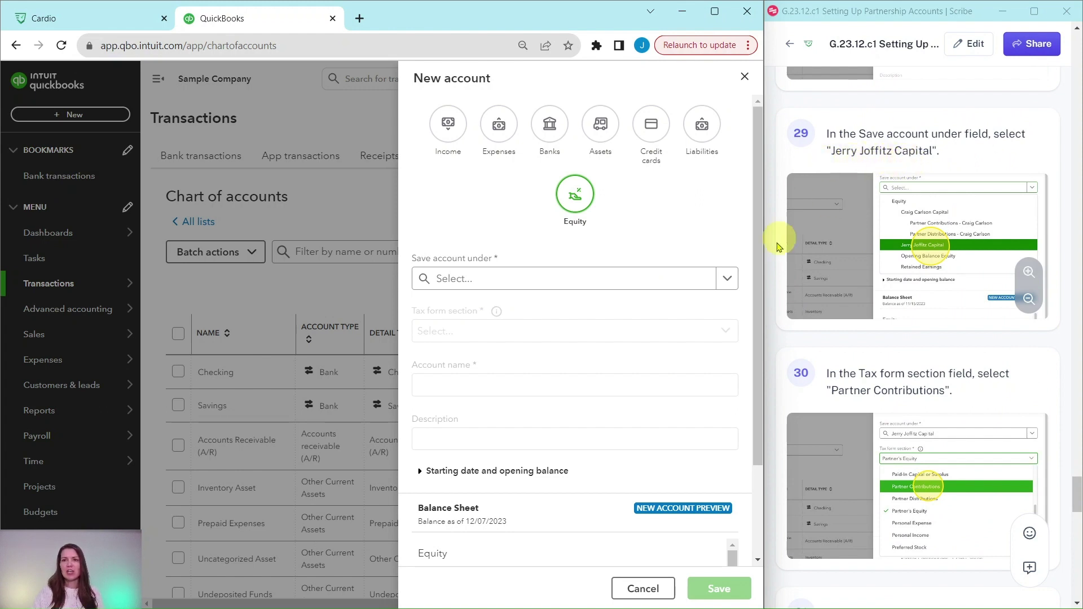
pyautogui.click(730, 283)
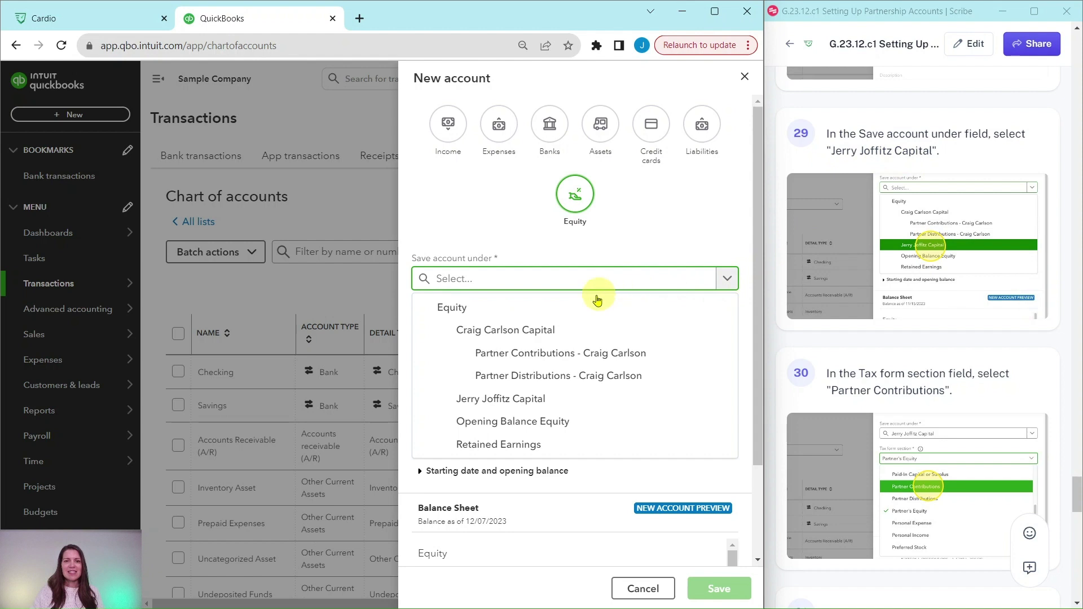
pyautogui.click(476, 405)
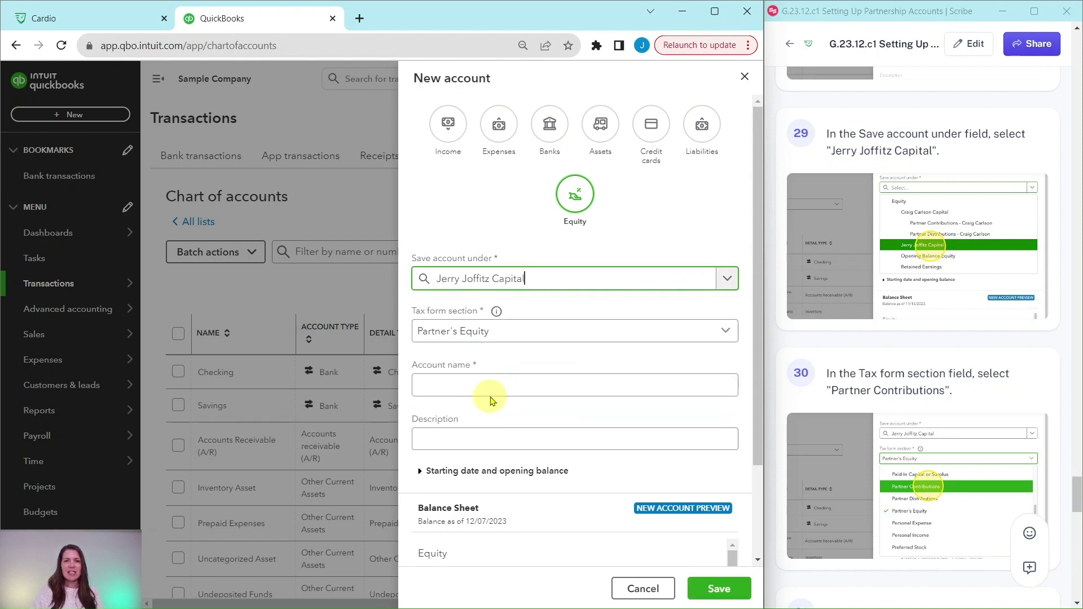
pyautogui.scroll(-2, 893, 312)
pyautogui.scroll(-2, 893, 312)
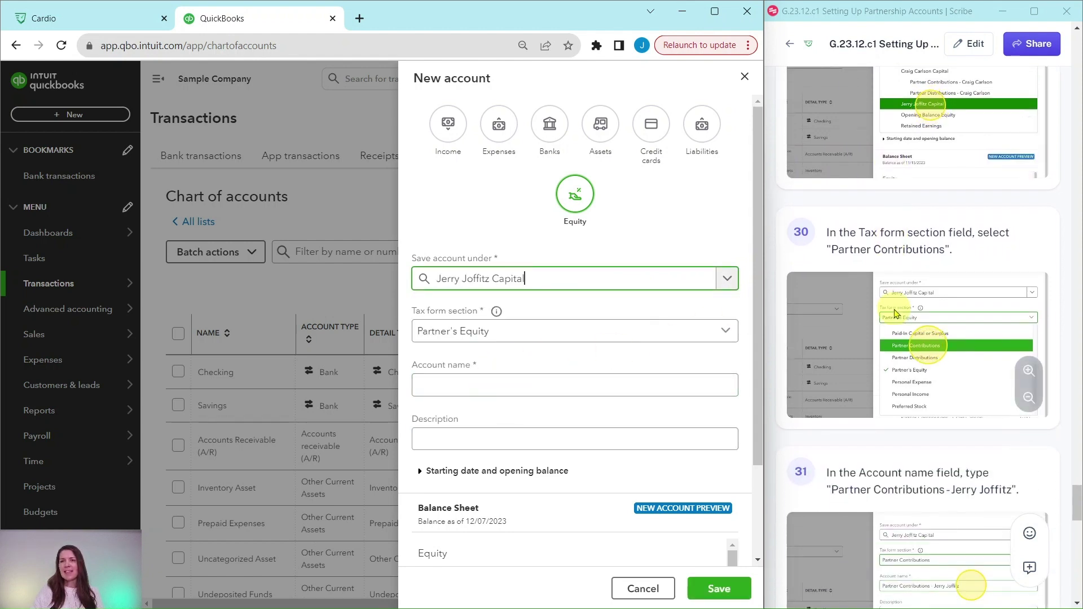
# Set tax form section to Partner Contributions, name it as that partner's contributions account, and save
pyautogui.click(728, 335)
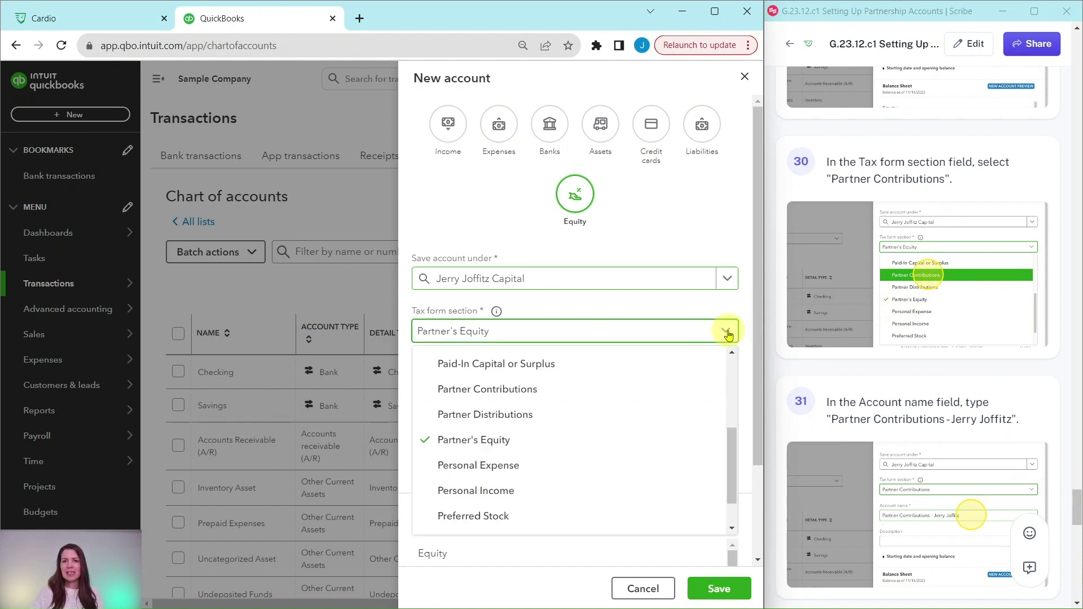
pyautogui.click(469, 394)
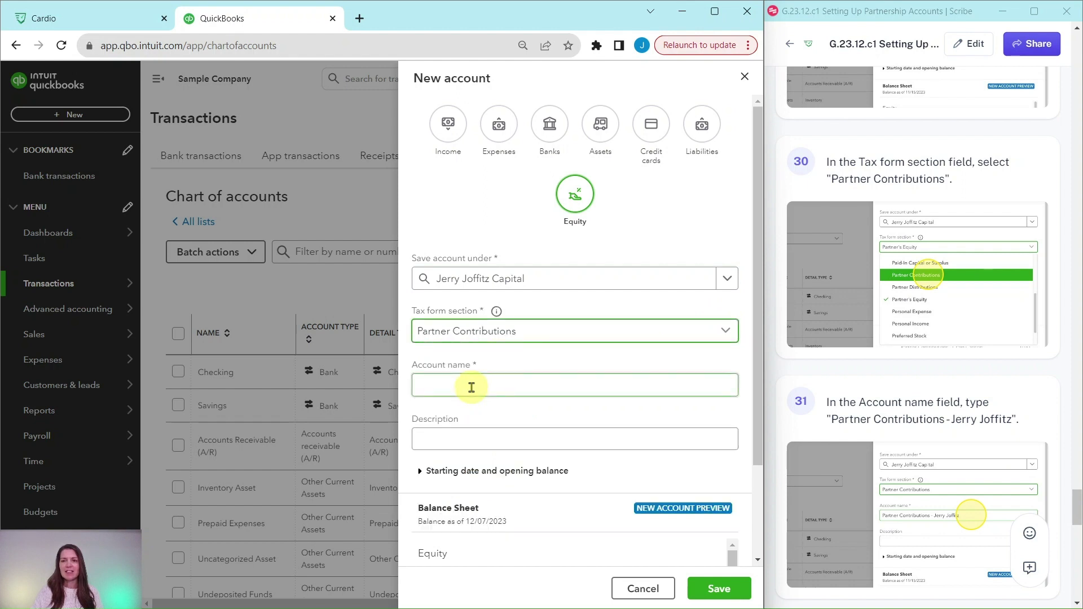
pyautogui.click(471, 388)
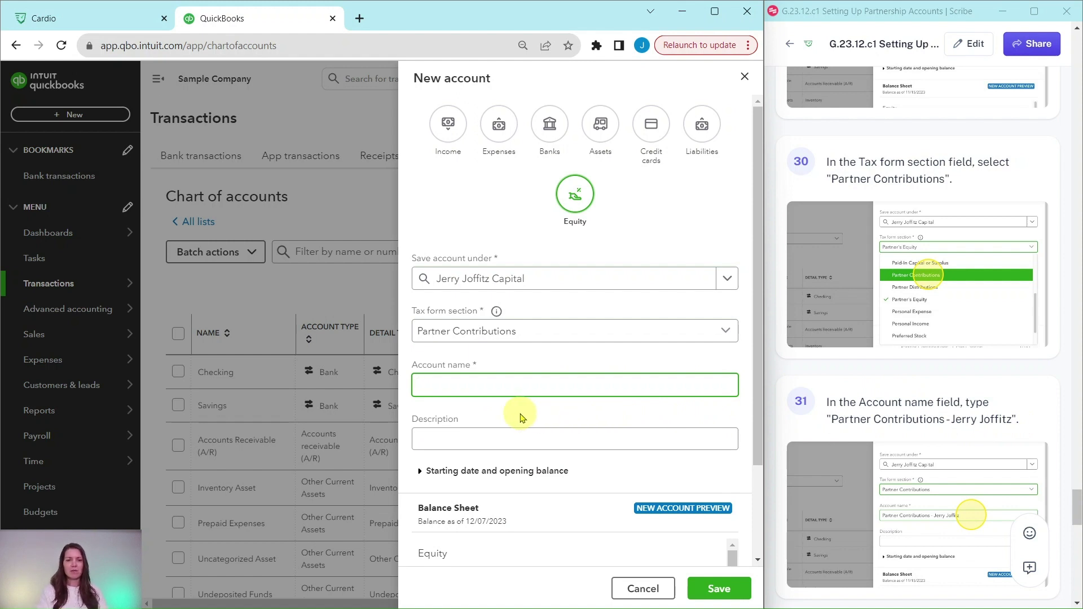
pyautogui.write('Par')
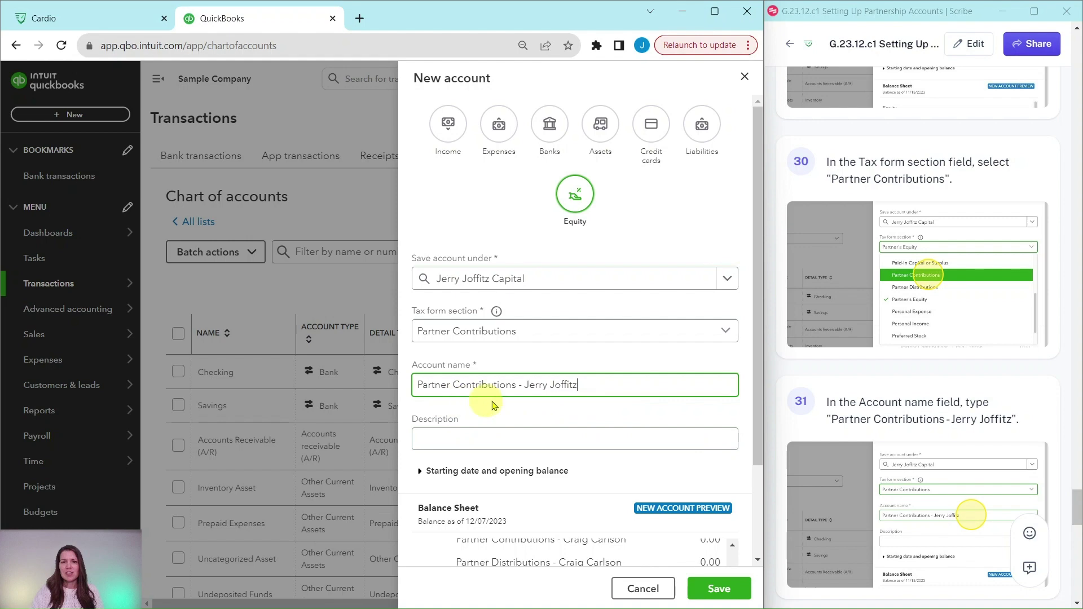
pyautogui.click(720, 591)
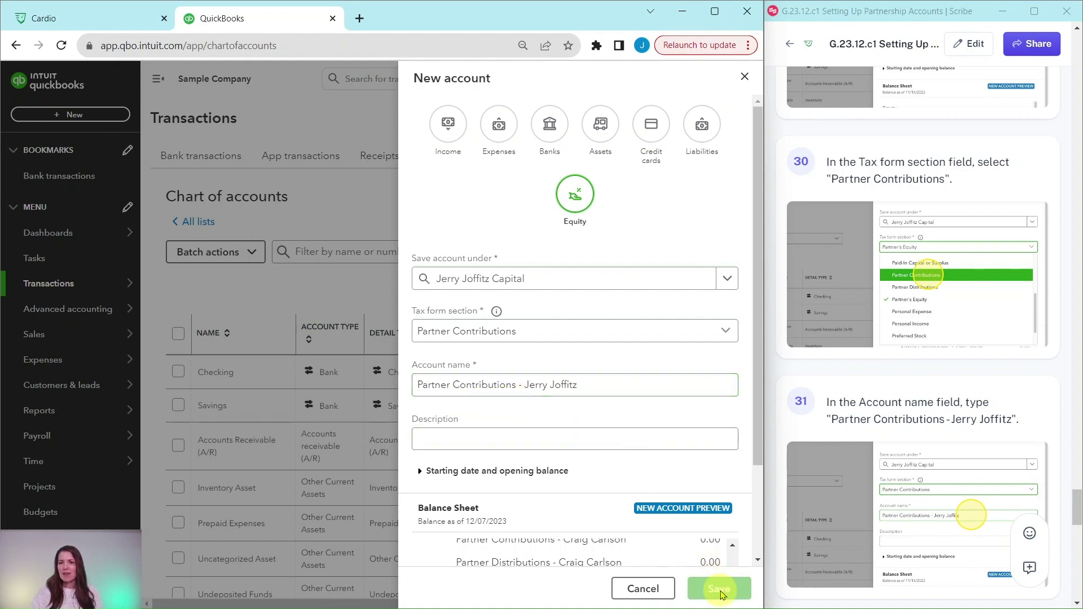
pyautogui.scroll(-12, 957, 339)
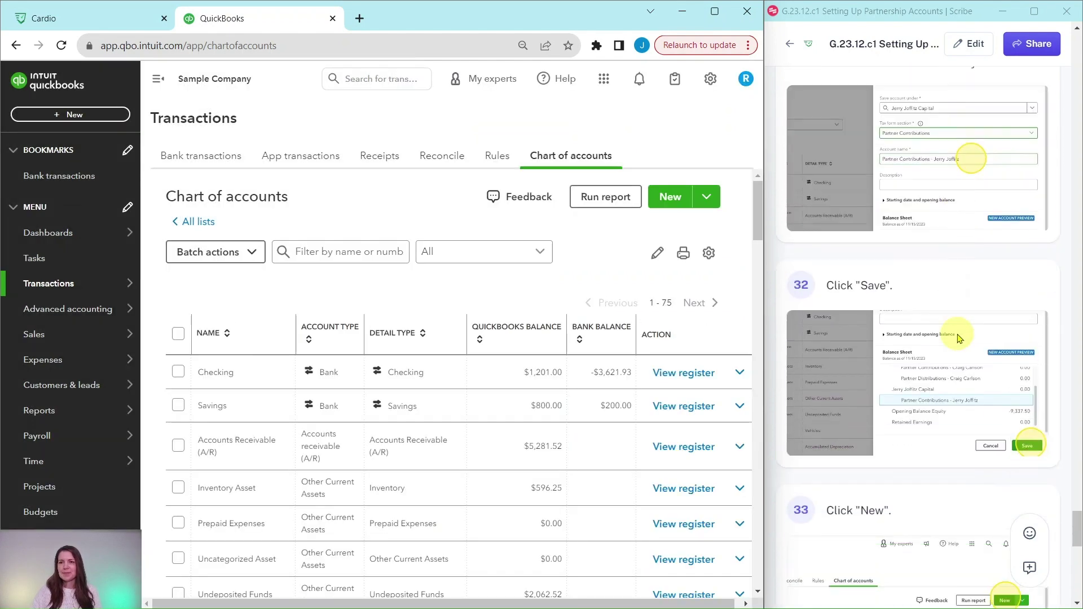
# Start a new equity account nested under the second partner's capital account
pyautogui.scroll(-2, 958, 339)
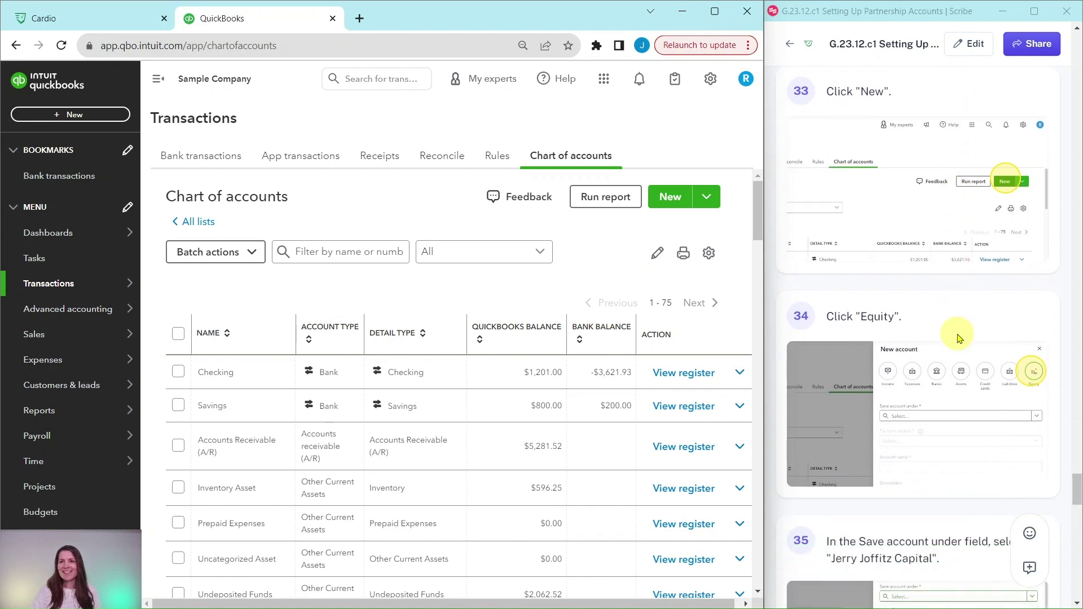
pyautogui.click(674, 201)
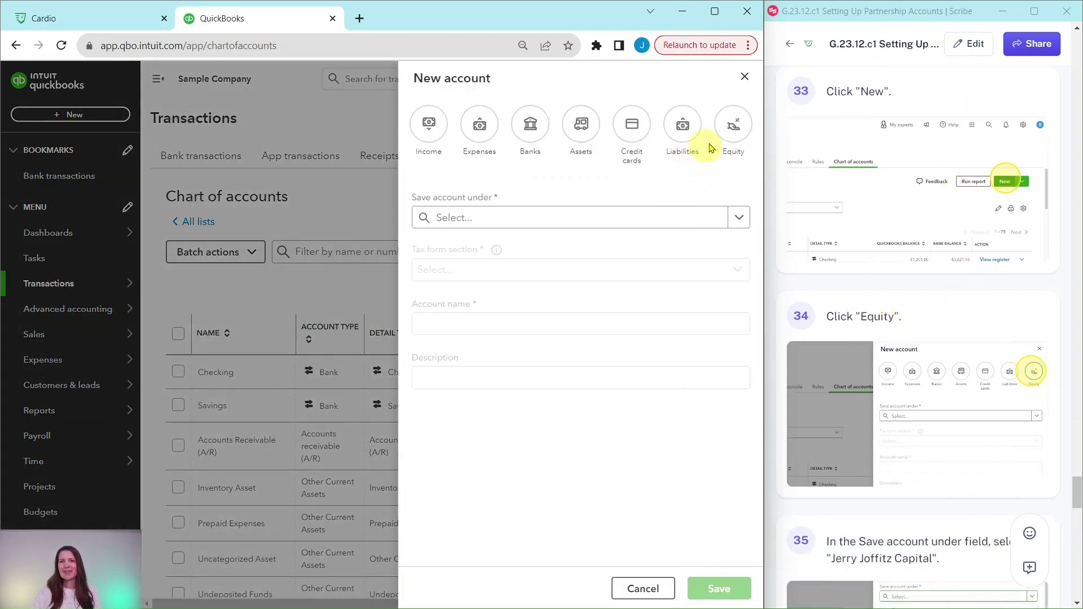
pyautogui.click(733, 128)
pyautogui.scroll(-6, 880, 282)
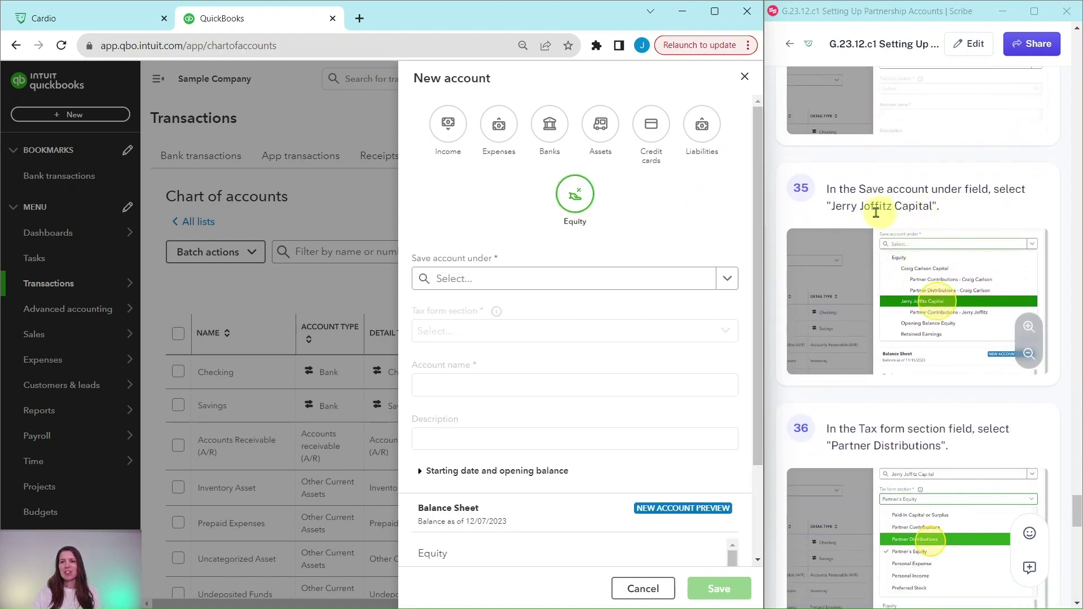
pyautogui.click(726, 281)
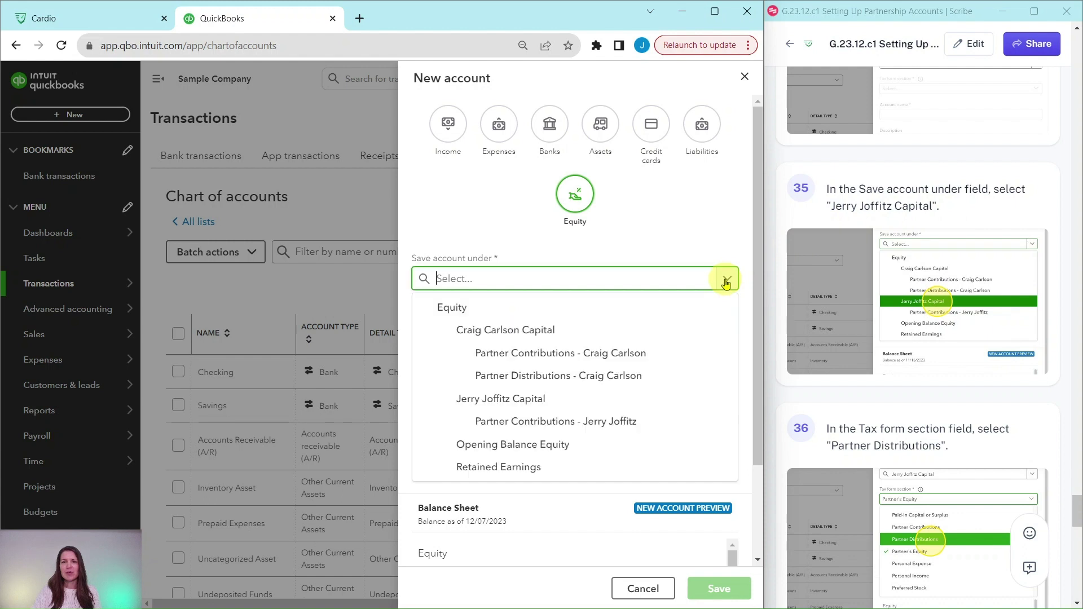
pyautogui.click(488, 404)
# Set the tax form section to Partner Distributions and begin naming it 'Partner D'
pyautogui.scroll(-2, 530, 366)
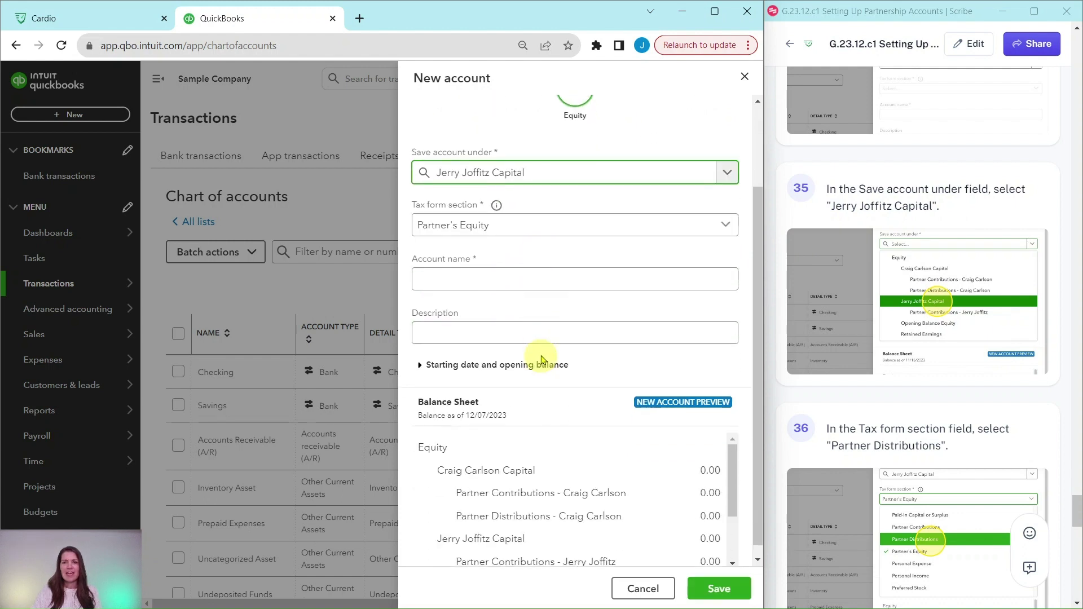
pyautogui.scroll(-5, 812, 387)
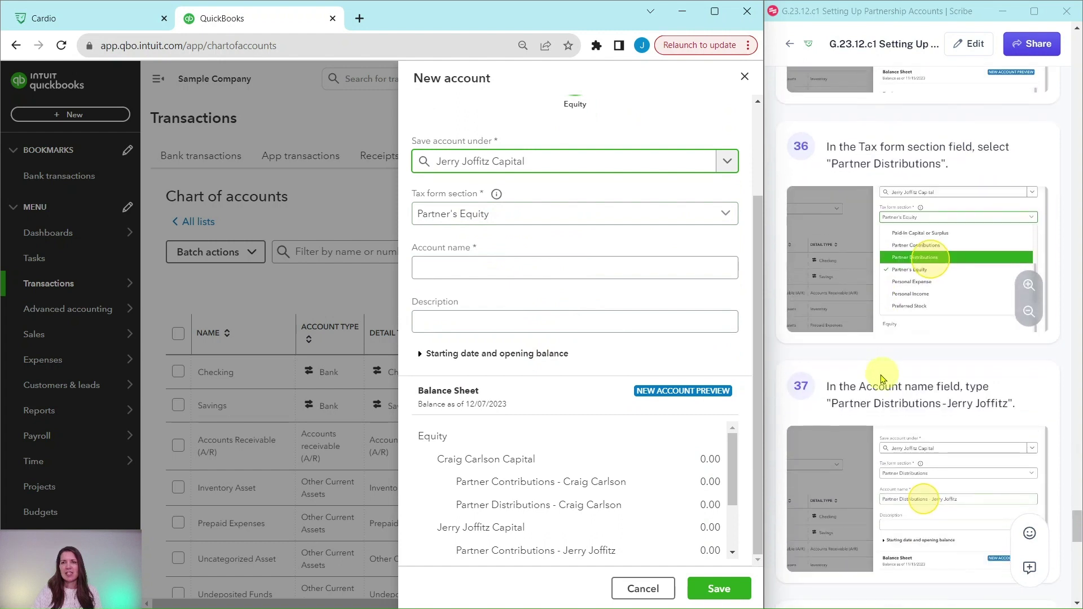
pyautogui.click(726, 214)
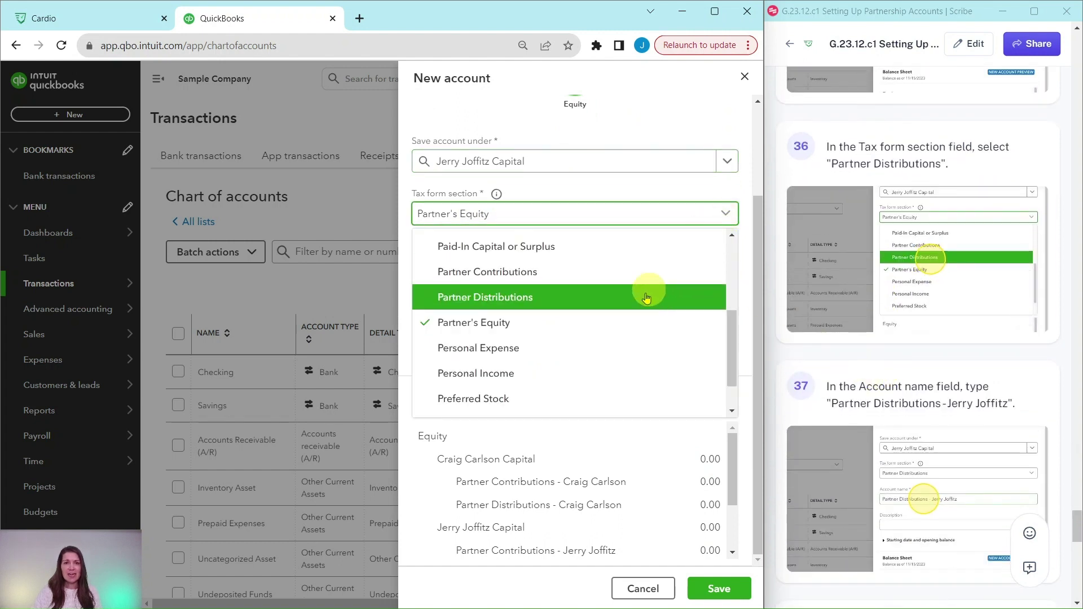
pyautogui.click(468, 305)
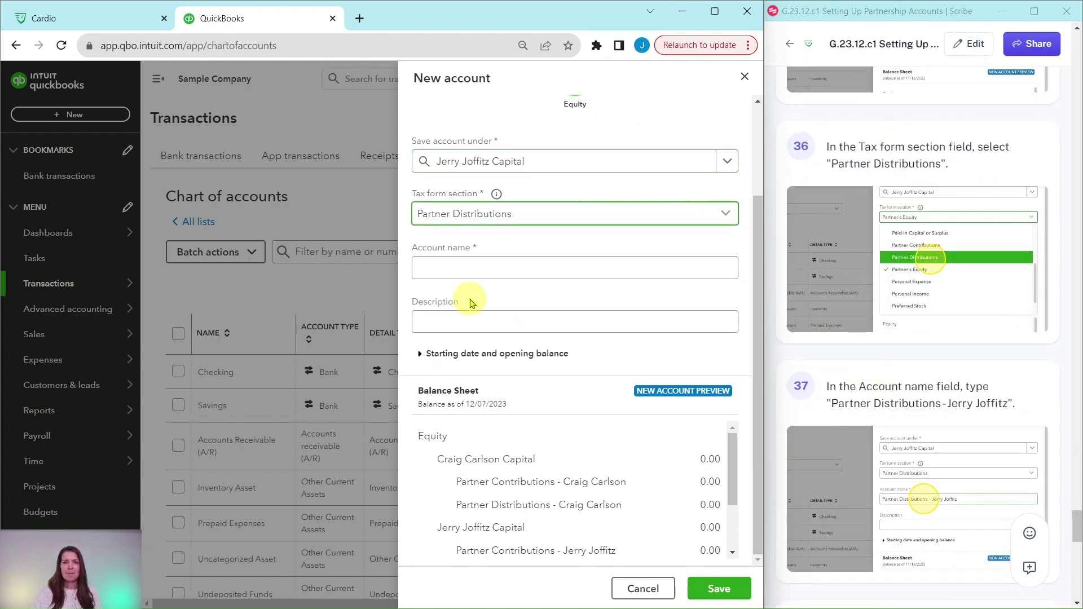
pyautogui.click(475, 266)
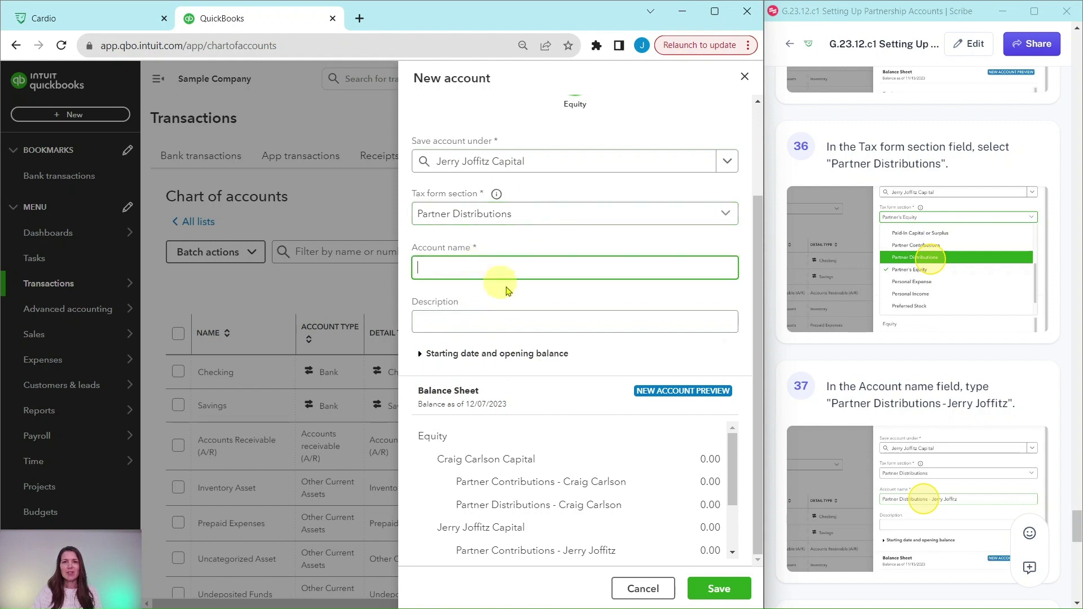
pyautogui.write('Partne')
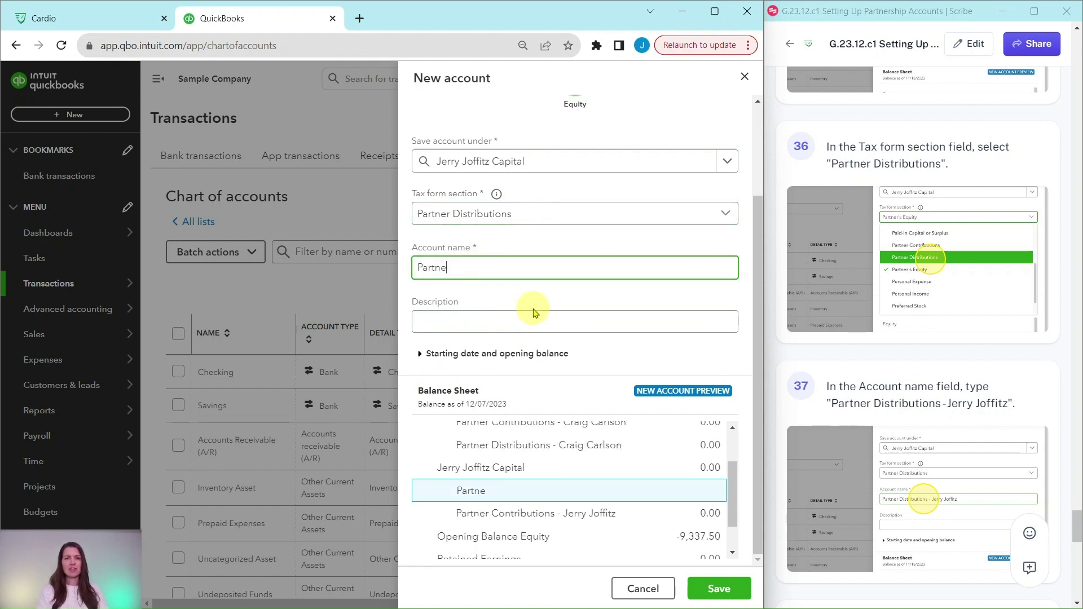
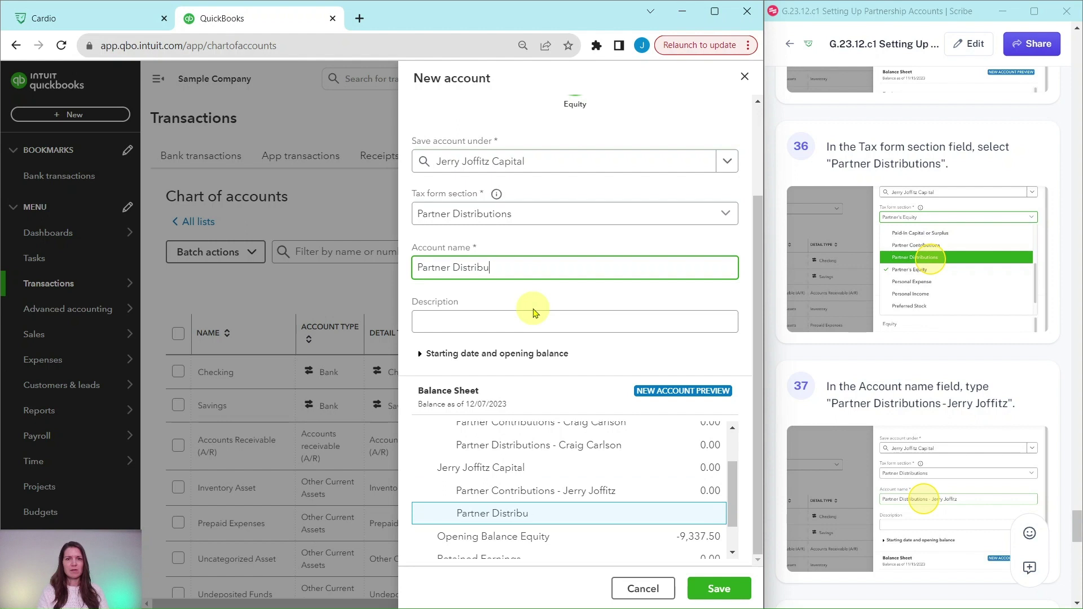